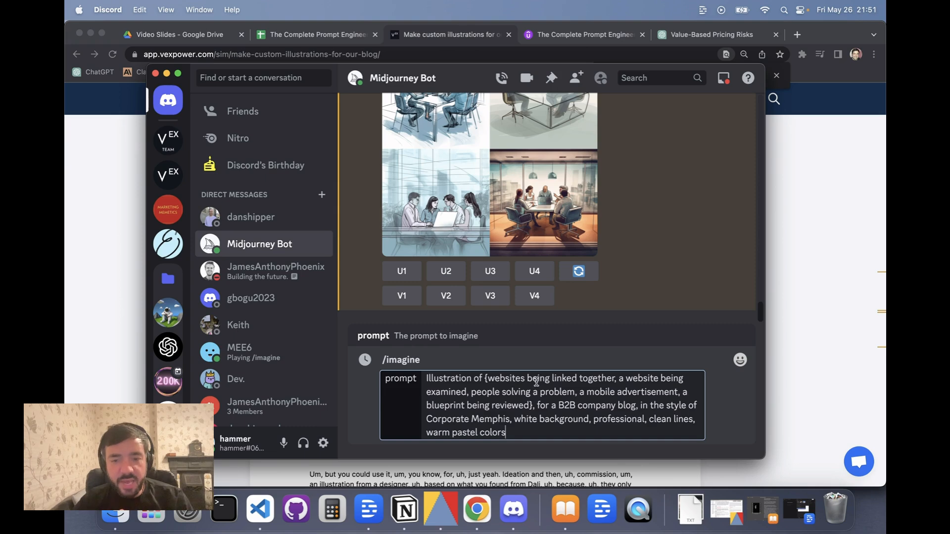
Submit the /imagine permutation prompt listing five subjects in Corporate Memphis style and confirm generating all 5 prompts.
left_click(533, 406)
left_click_drag(533, 406, 483, 381)
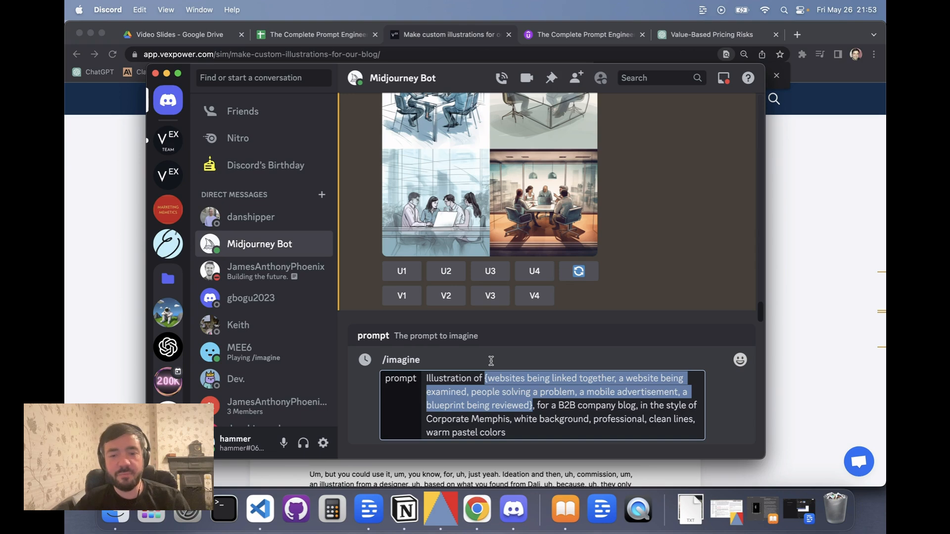
left_click(511, 433)
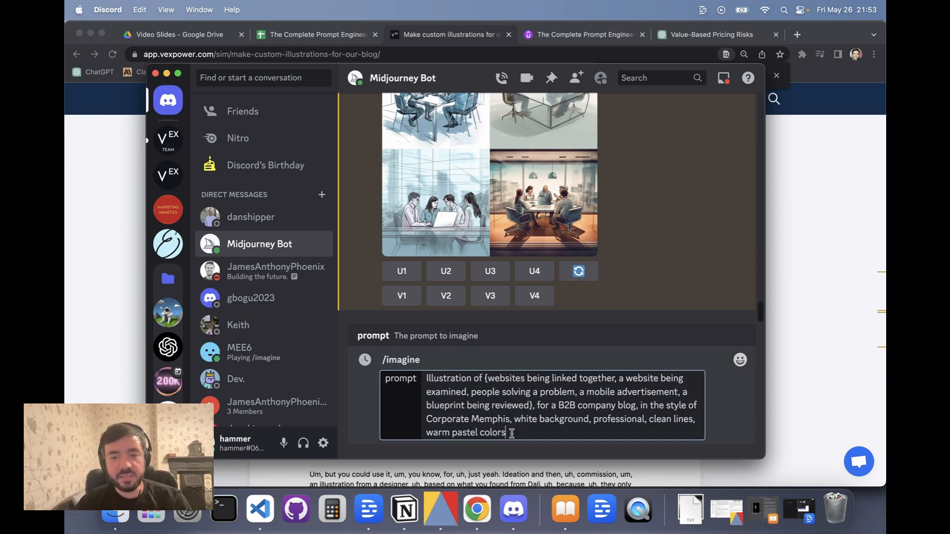
key("Return")
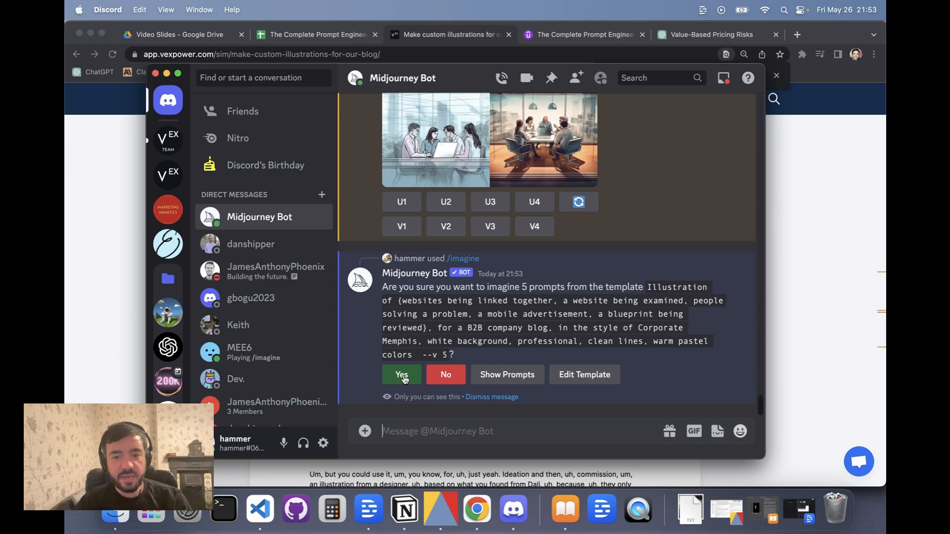
left_click(507, 375)
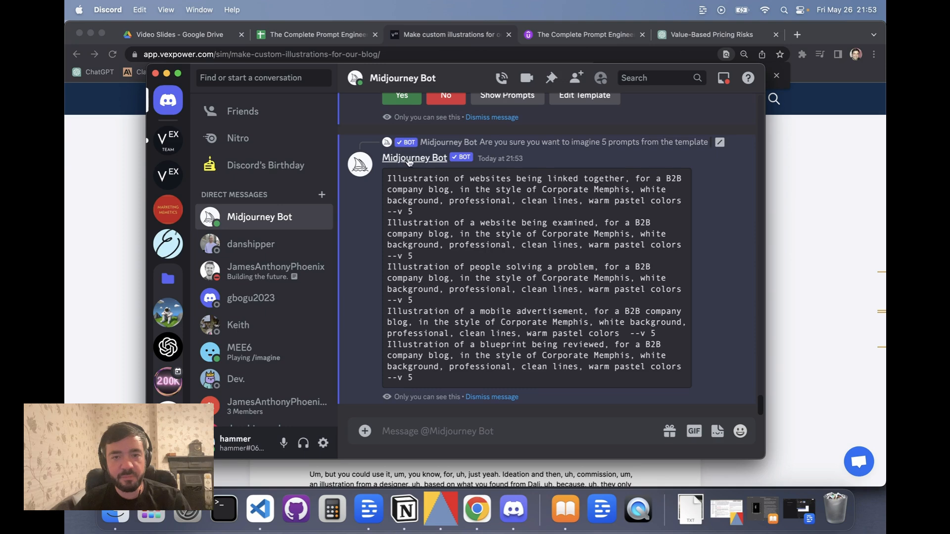
Scroll through the five generated image grids to compare the results for each subject.
scroll(406, 153, "up", 2)
left_click(401, 127)
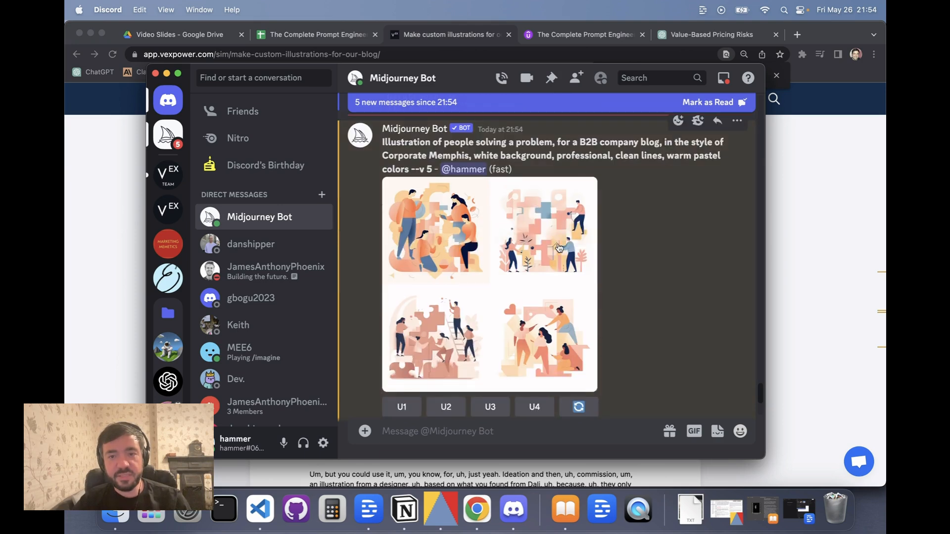
left_click(708, 102)
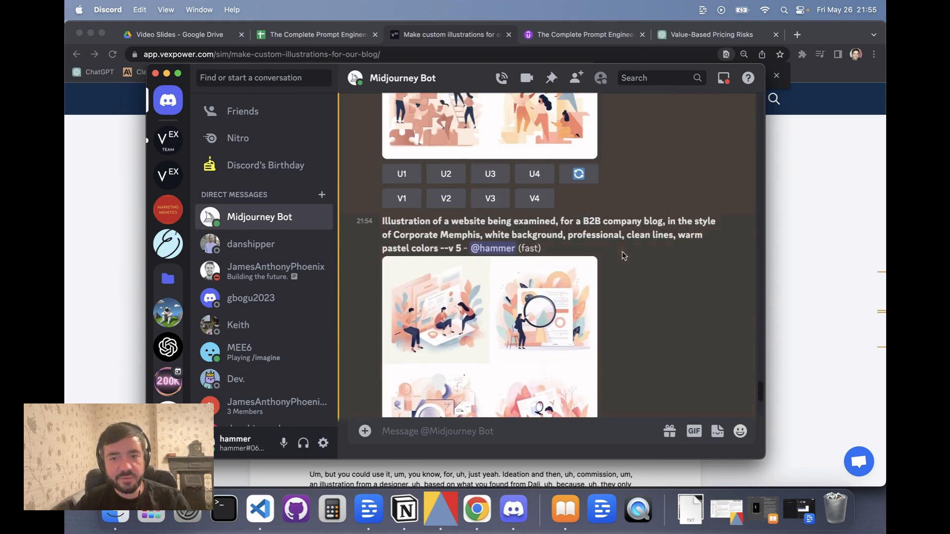
scroll(550, 240, "up", 2)
scroll(553, 216, "up", 2)
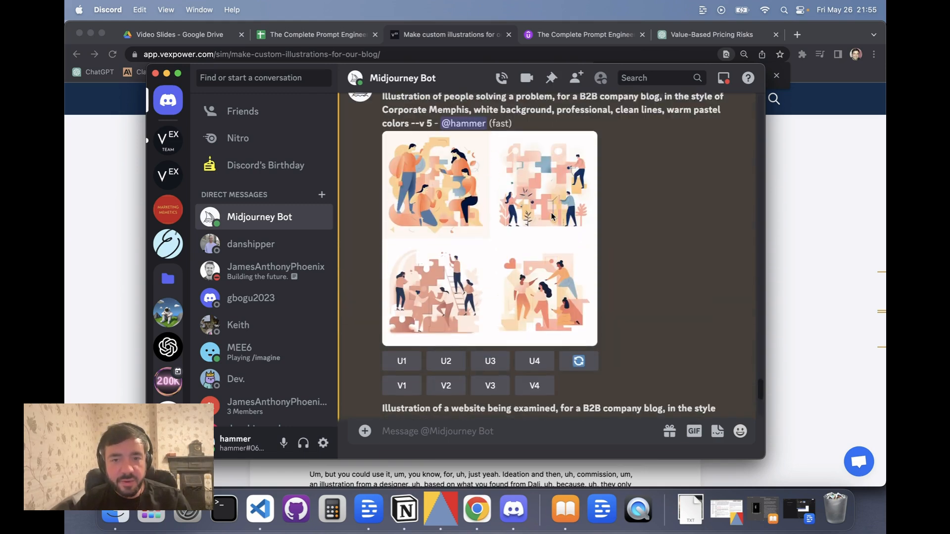
scroll(553, 216, "up", 1)
scroll(468, 168, "up", 2)
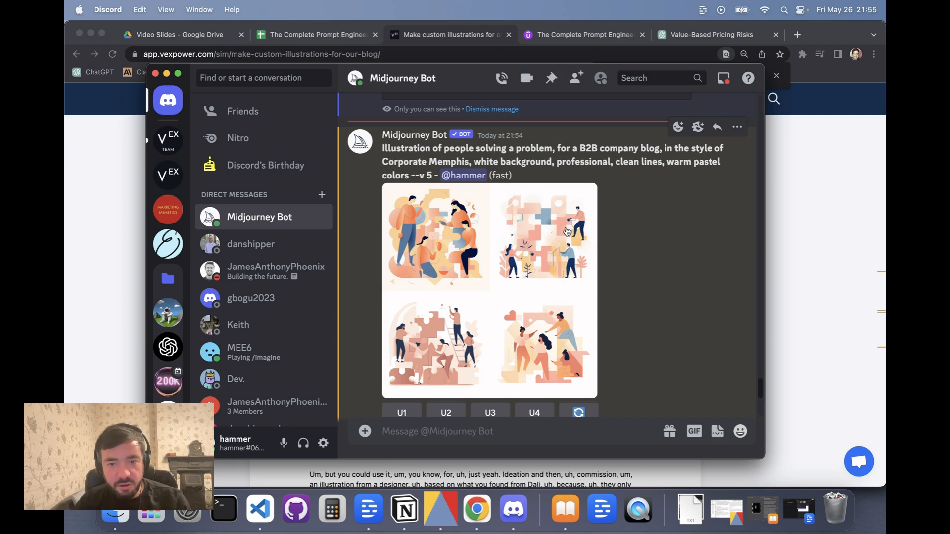
scroll(525, 346, "down", 6)
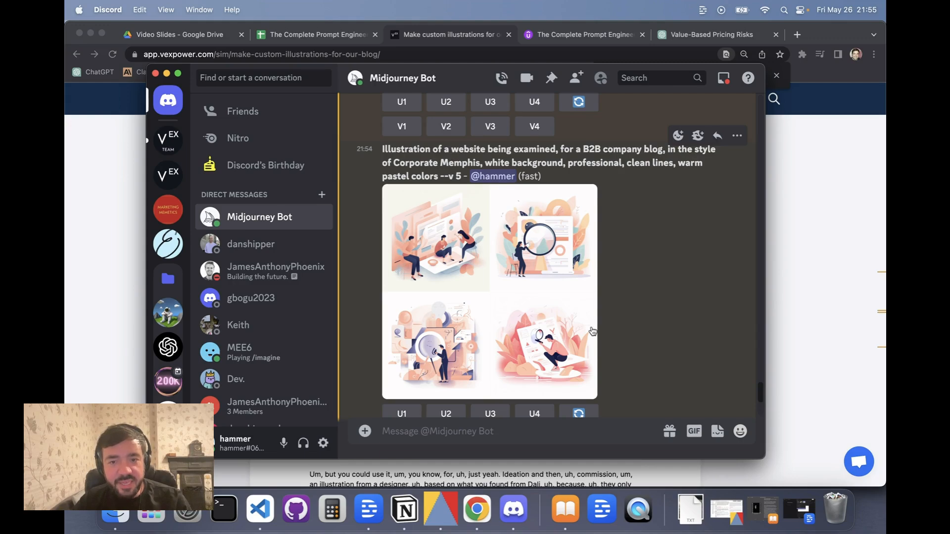
scroll(591, 331, "down", 5)
scroll(592, 331, "down", 3)
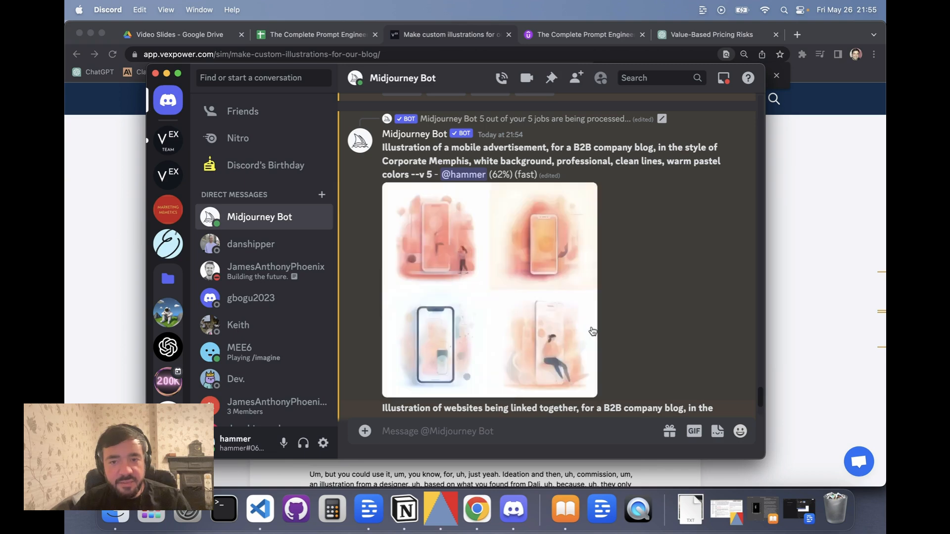
scroll(592, 331, "down", 5)
scroll(592, 331, "down", 2)
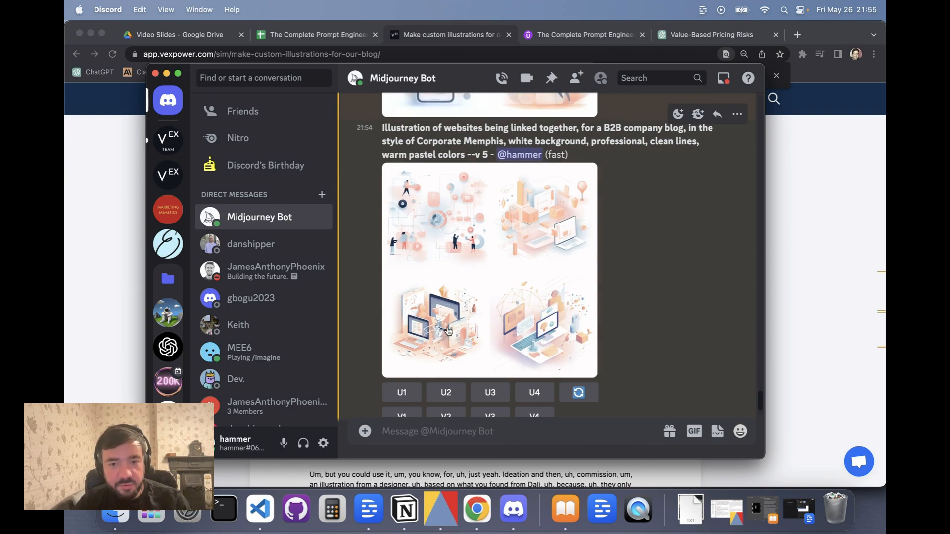
scroll(440, 337, "down", 8)
scroll(449, 330, "down", 1)
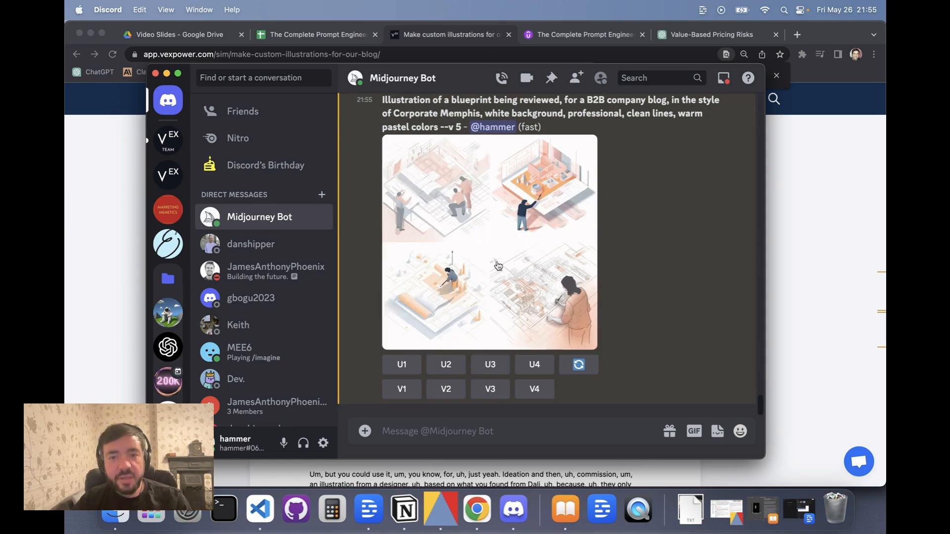
scroll(497, 264, "up", 10)
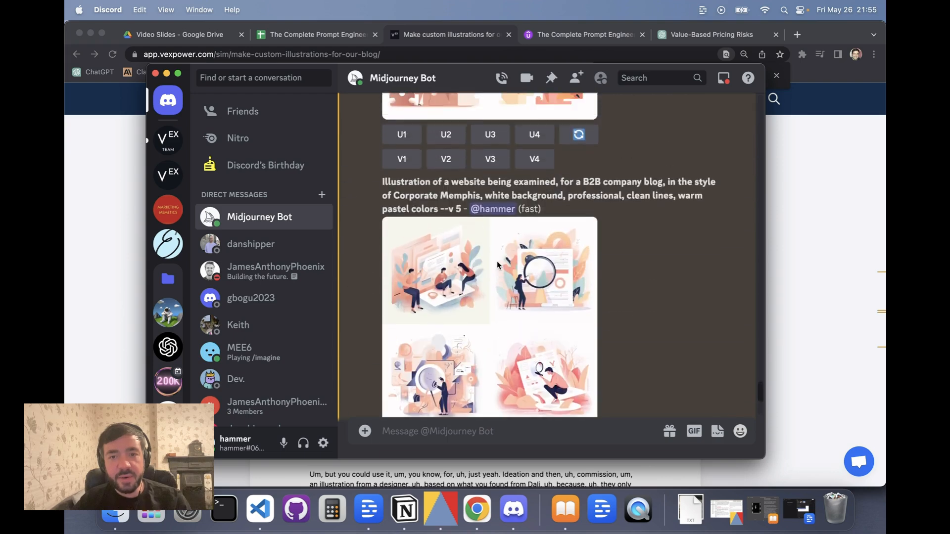
scroll(498, 266, "up", 5)
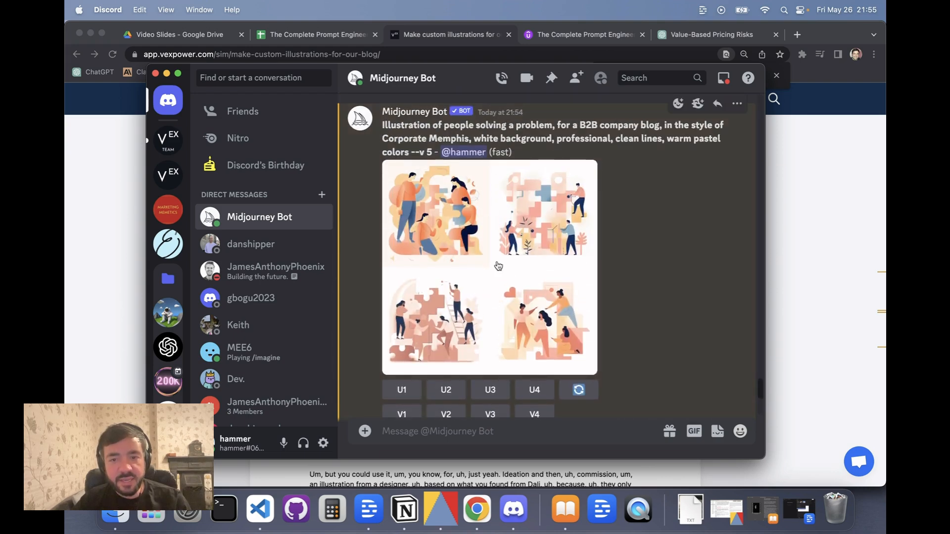
scroll(499, 266, "down", 5)
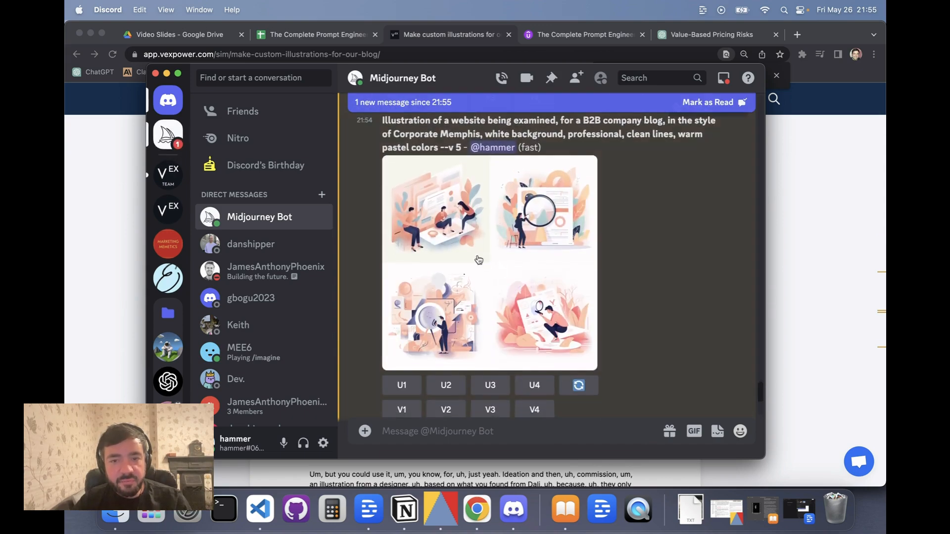
scroll(443, 219, "down", 3)
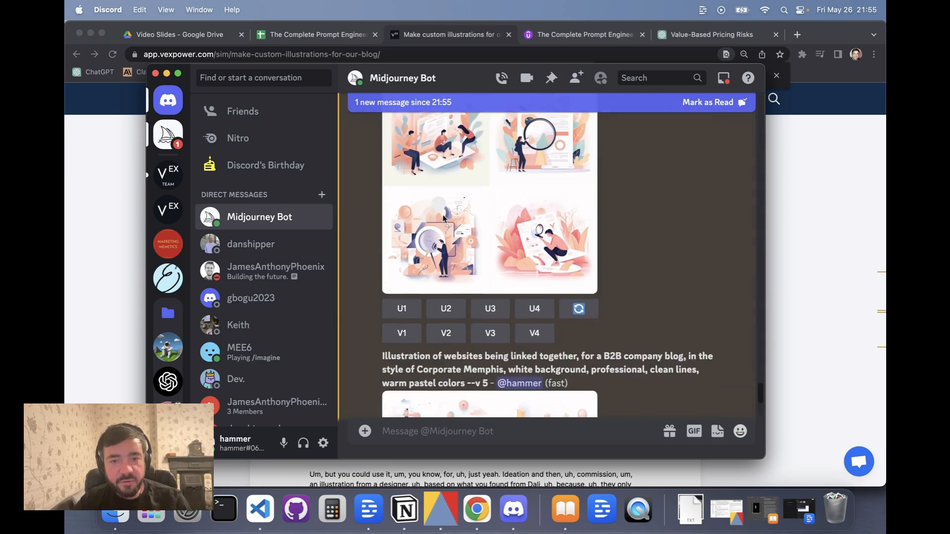
Upscale image 1 of the website-being-examined grid and image 4 of the websites-linked-together grid.
left_click(406, 303)
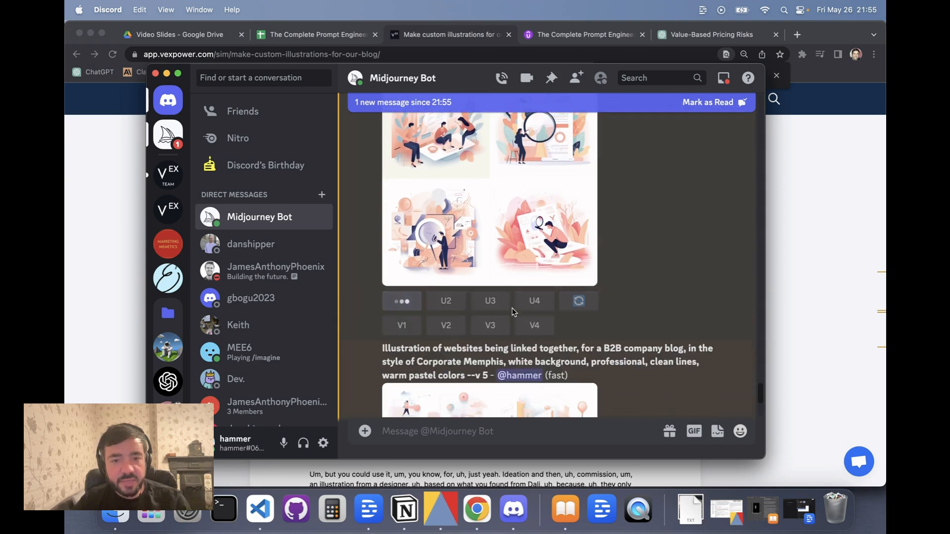
scroll(514, 312, "down", 8)
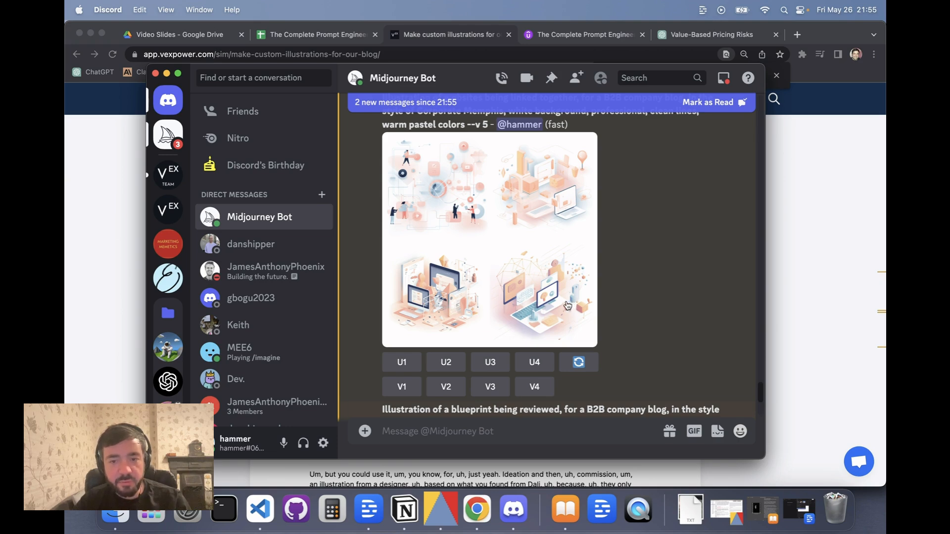
left_click(536, 368)
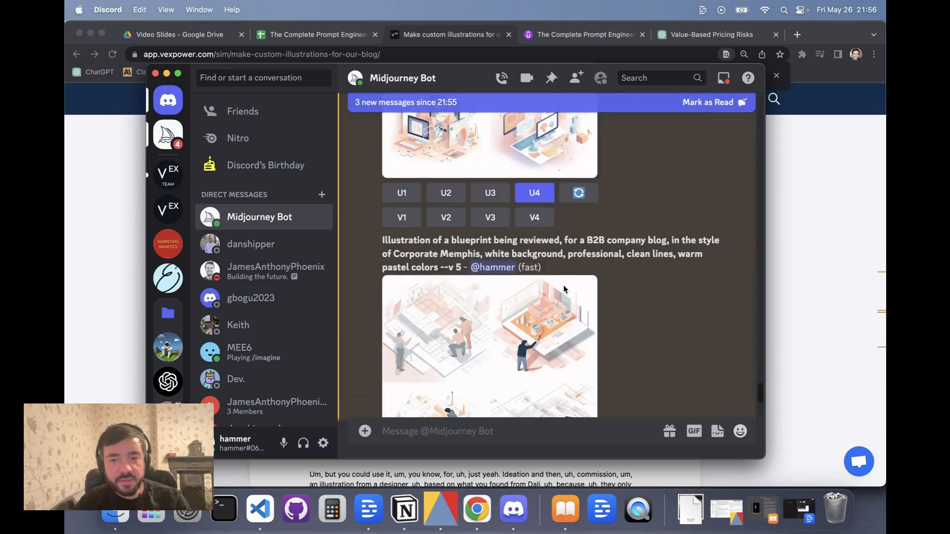
Upscale image 2 of the blueprint-being-reviewed grid and image 4 of the mobile advertisement grid.
scroll(565, 289, "down", 4)
scroll(565, 290, "up", 1)
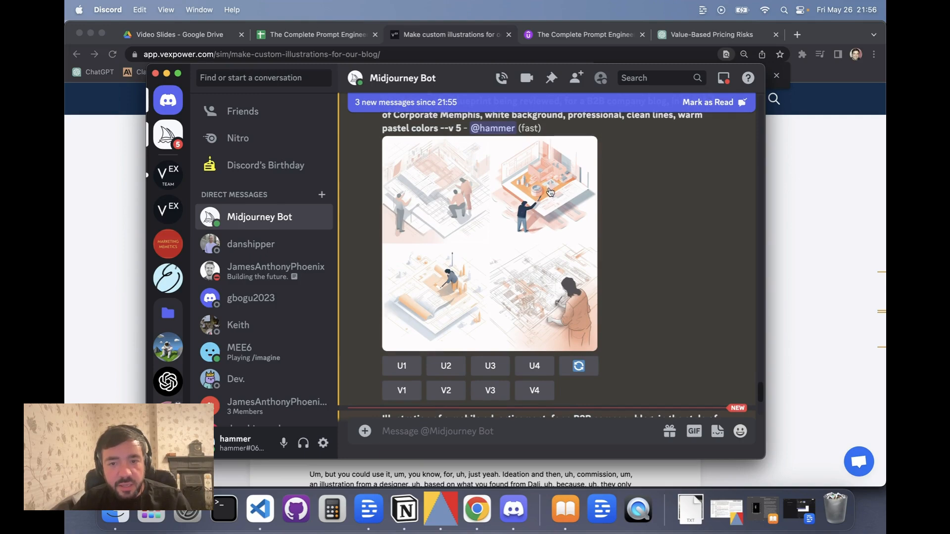
left_click(459, 372)
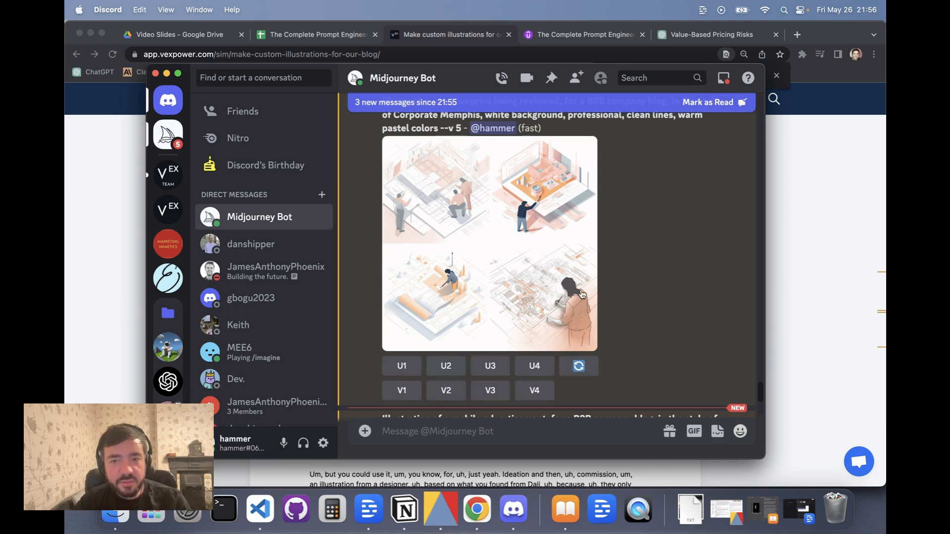
scroll(584, 292, "down", 5)
scroll(584, 292, "up", 1)
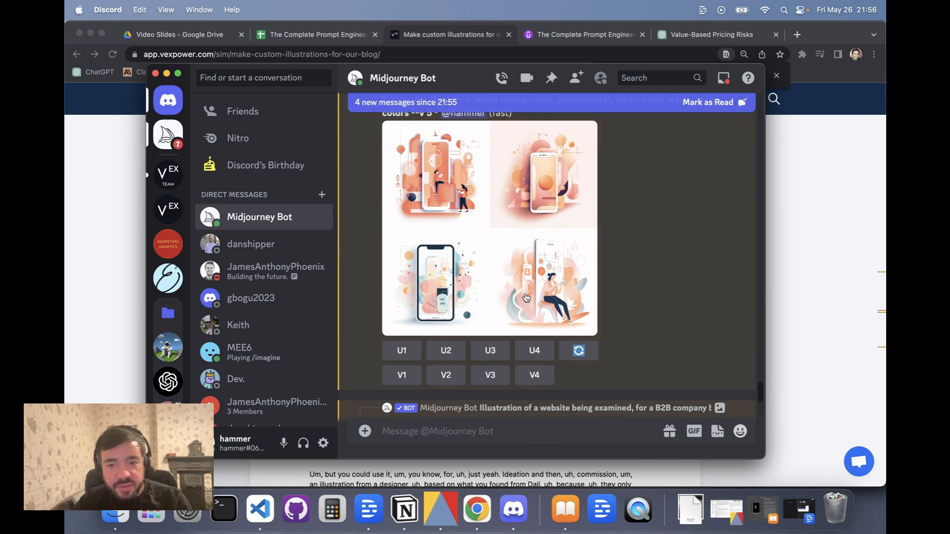
left_click(534, 351)
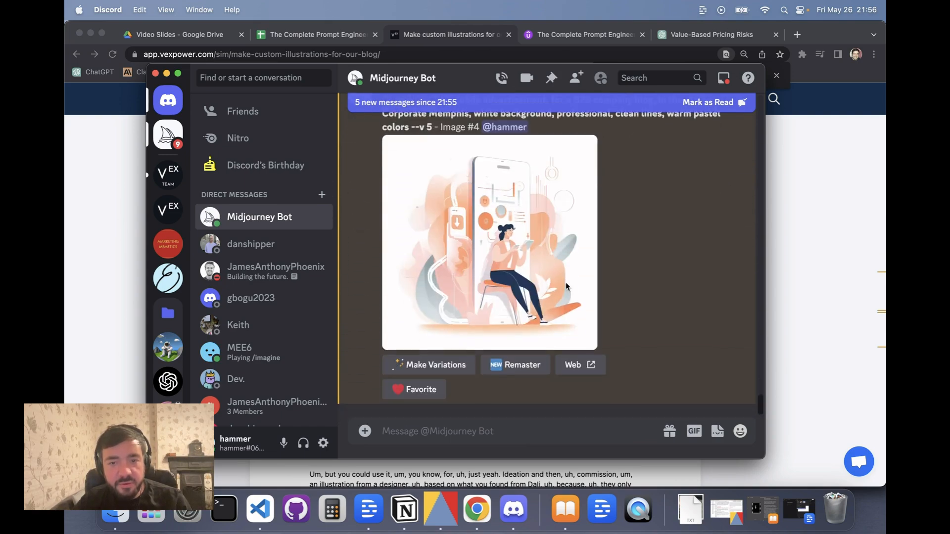
Upscale image 2 of the people-solving-a-problem grid.
scroll(565, 286, "up", 10)
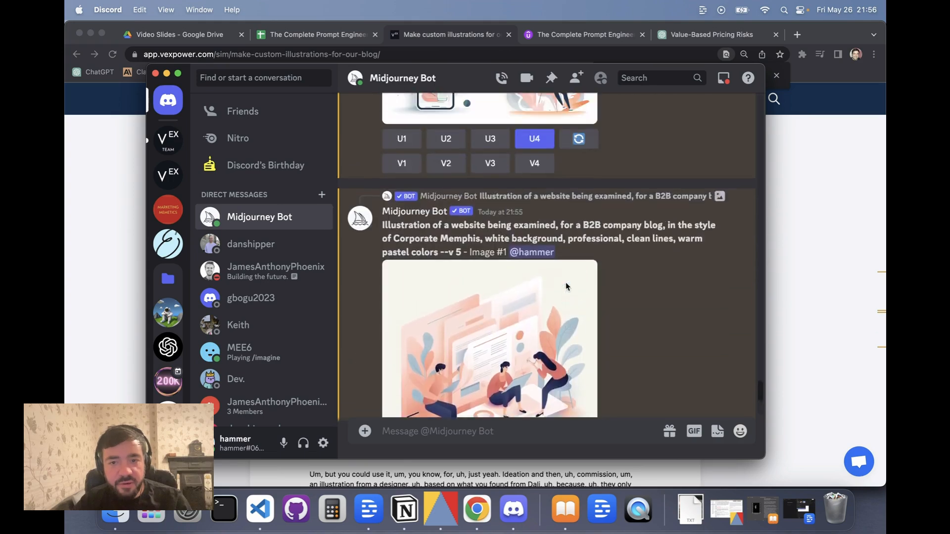
scroll(565, 286, "up", 15)
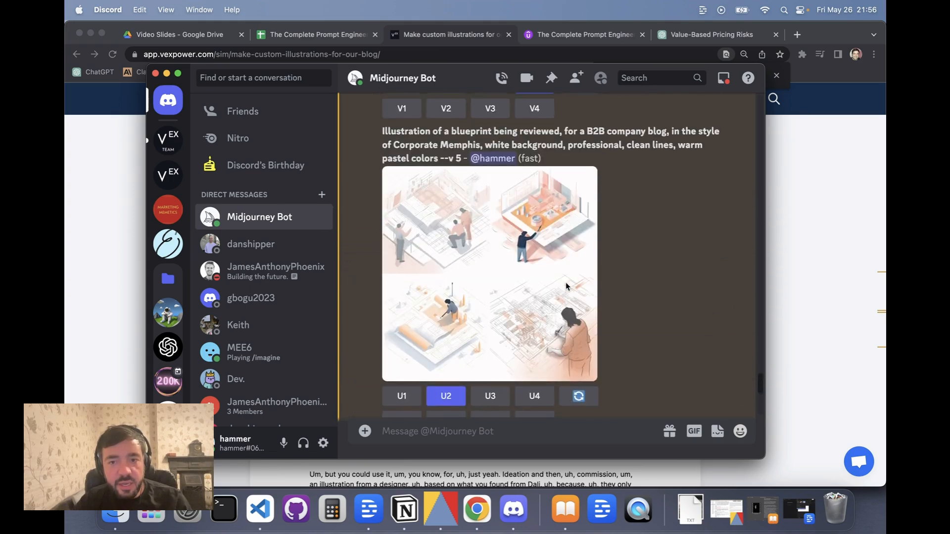
scroll(566, 286, "up", 10)
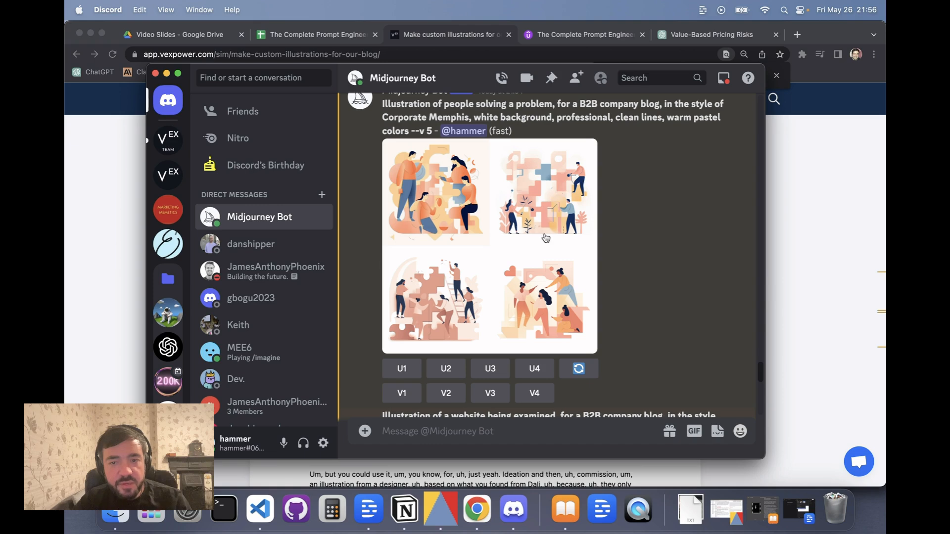
scroll(545, 236, "down", 3)
scroll(554, 235, "up", 2)
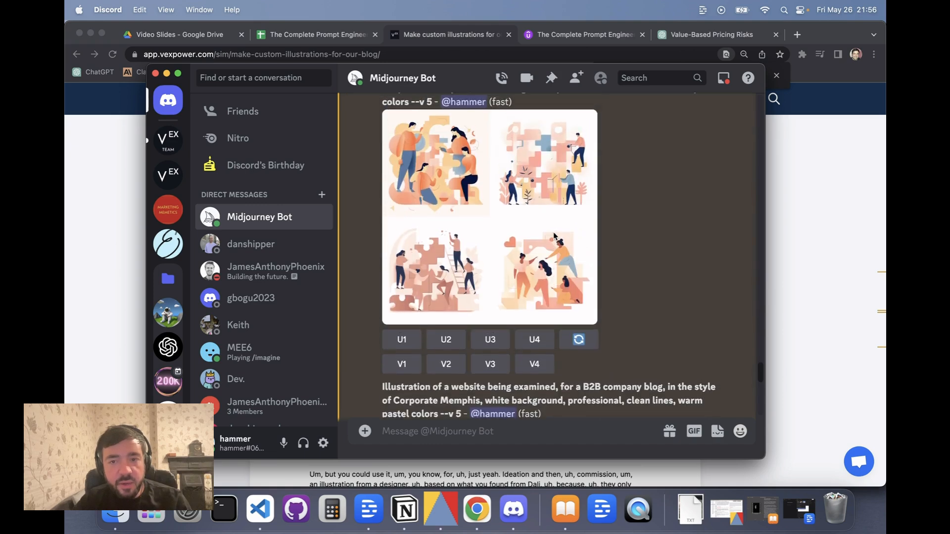
scroll(471, 271, "down", 3)
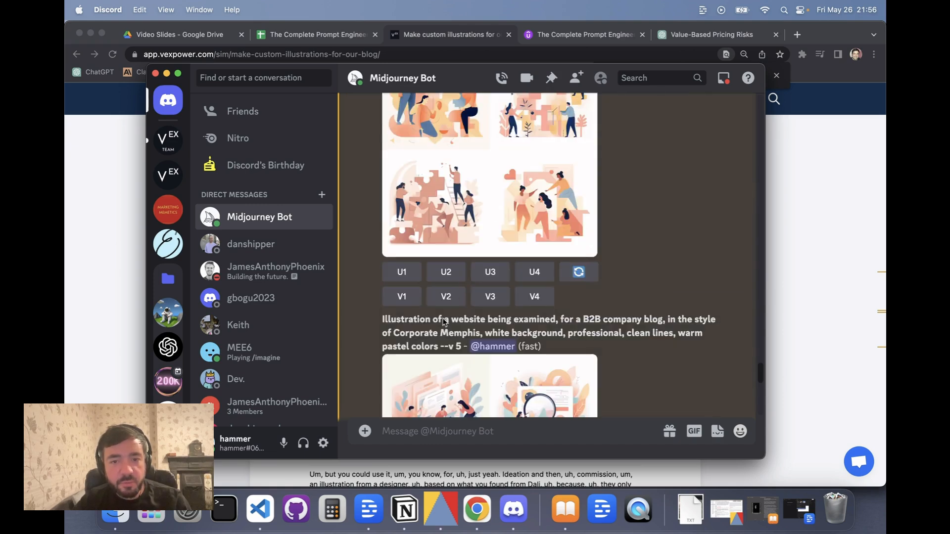
left_click(454, 278)
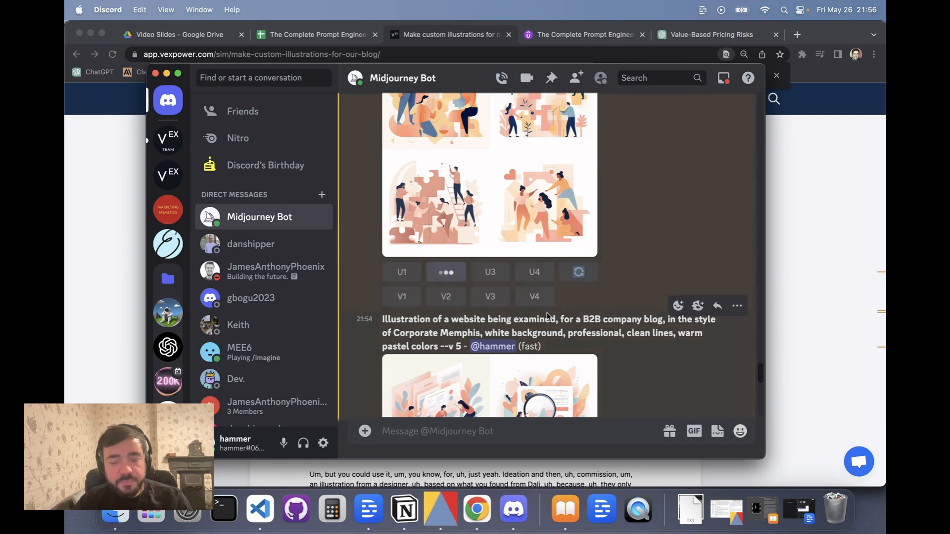
Browse the upscaled images and open the website-being-examined upscale in the enlarged viewer.
scroll(548, 316, "down", 20)
scroll(547, 315, "down", 15)
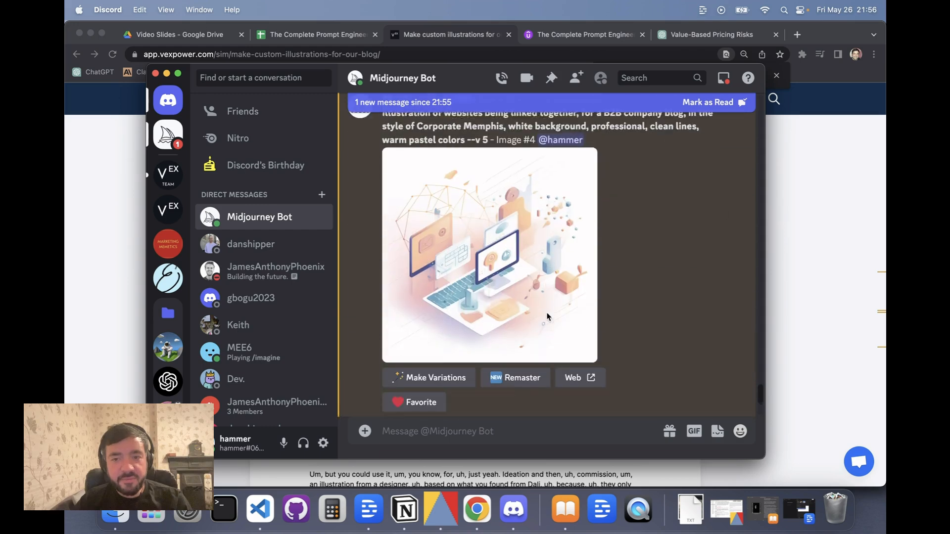
scroll(547, 316, "down", 15)
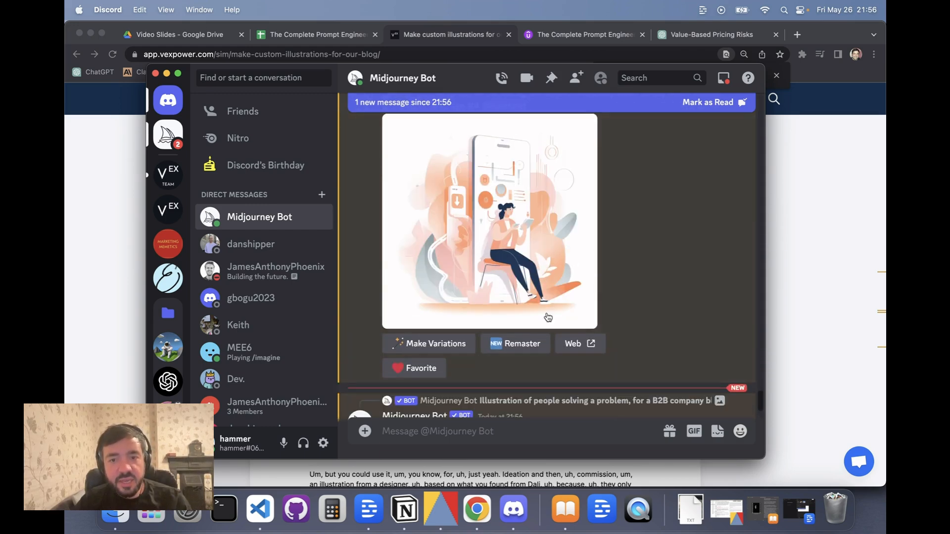
scroll(547, 316, "down", 10)
scroll(547, 317, "up", 20)
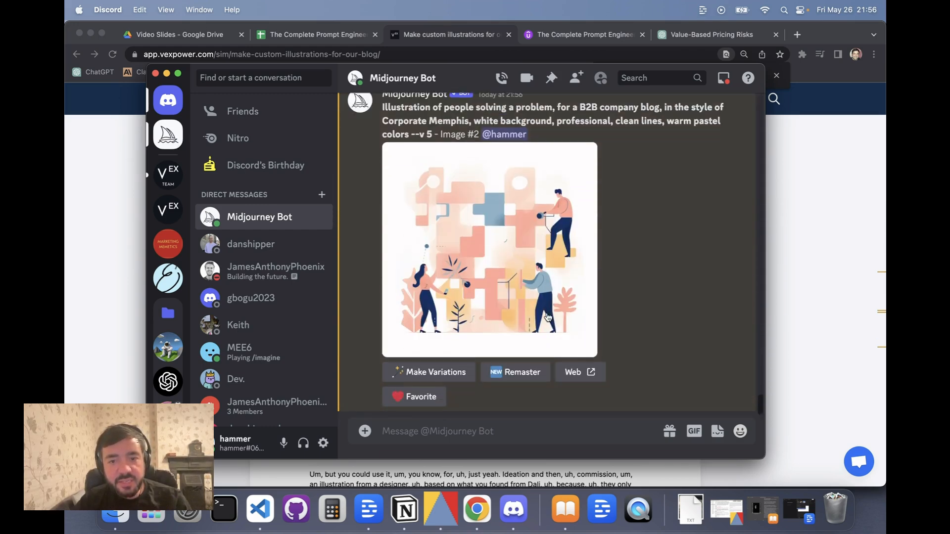
scroll(547, 315, "up", 20)
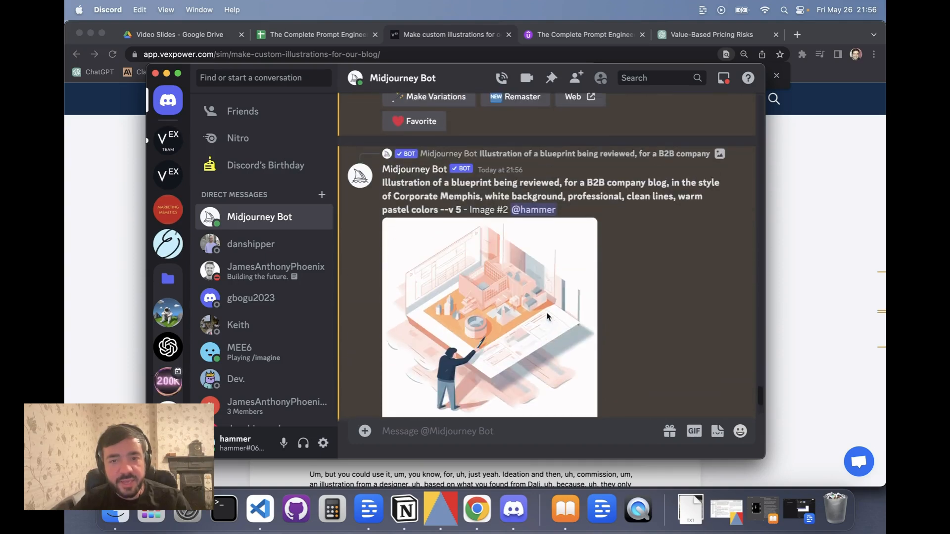
scroll(547, 317, "up", 8)
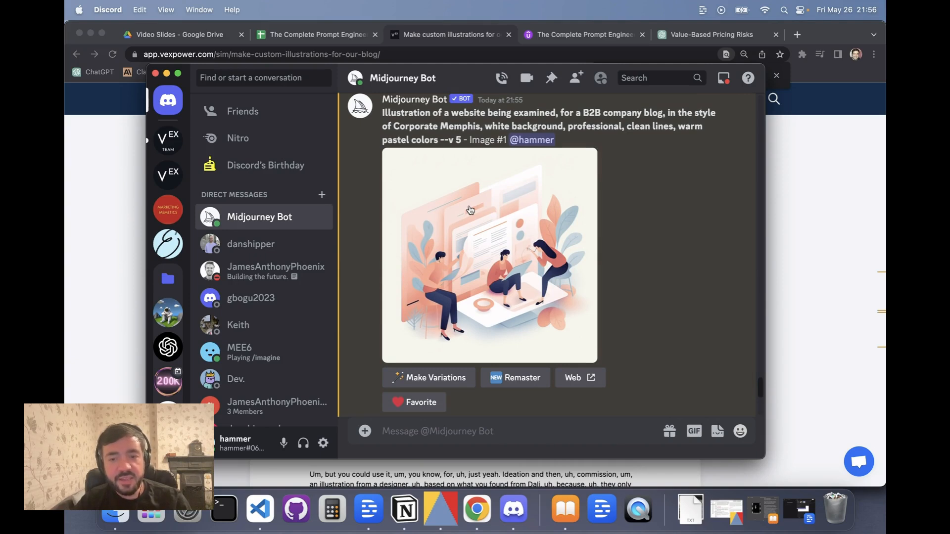
left_click(470, 210)
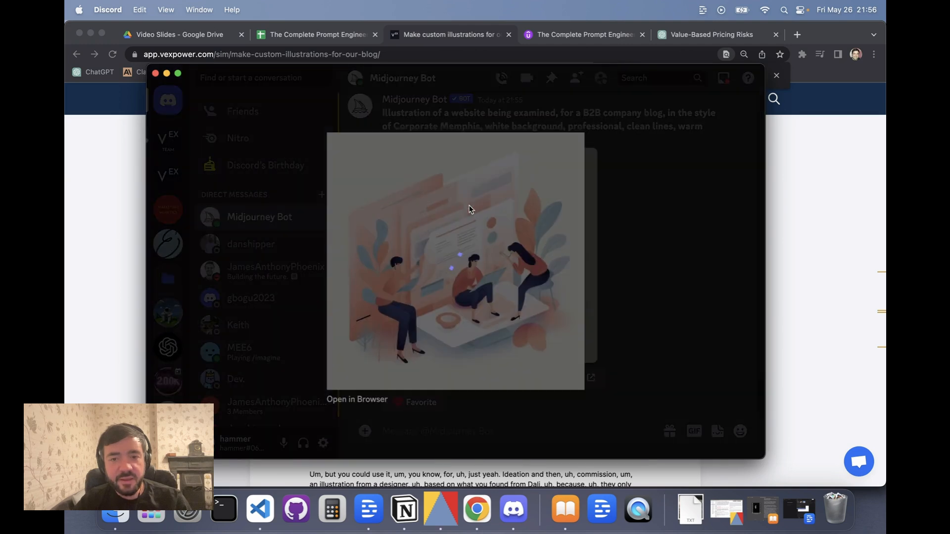
Copy the link of the enlarged website-being-examined upscale and close the viewer.
right_click(470, 277)
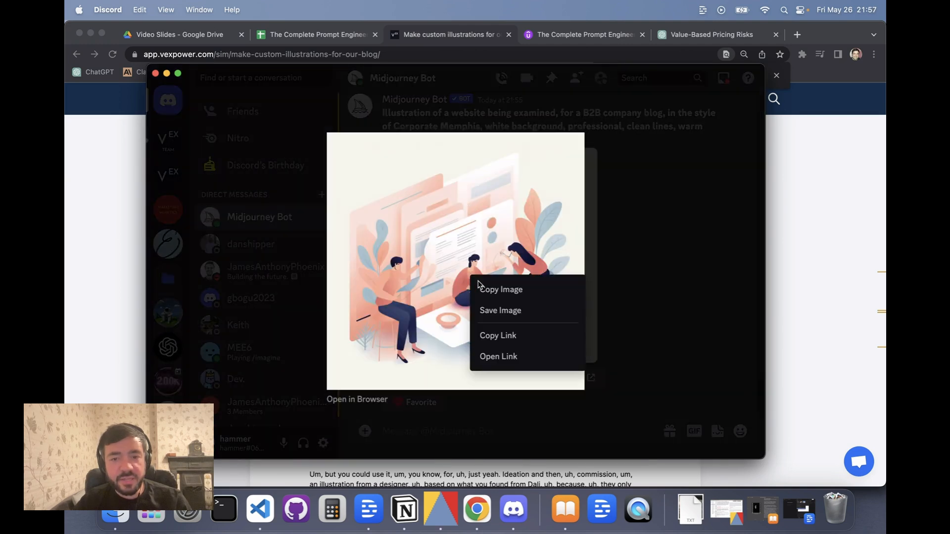
left_click(502, 337)
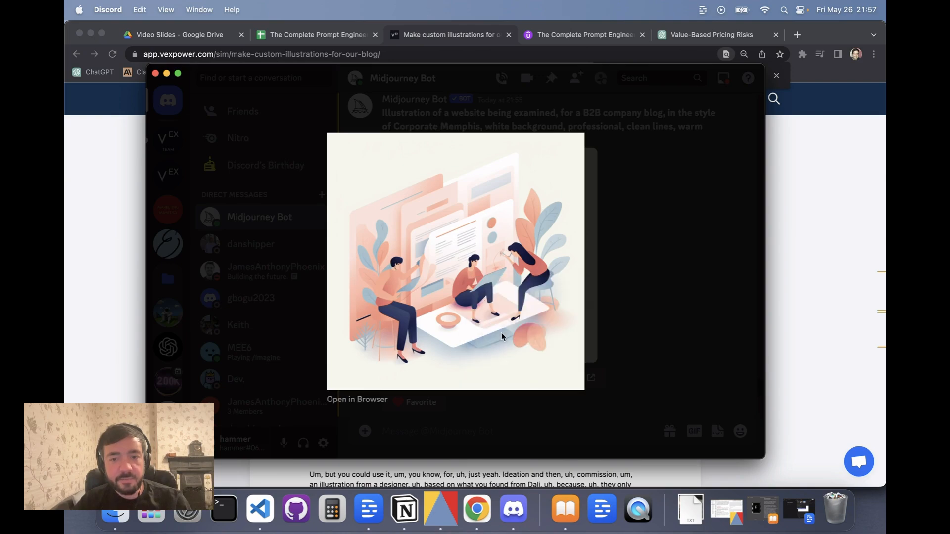
left_click(652, 304)
Submit an /imagine prompt combining the copied image link with the people-solving-a-problem prompt text copied from an earlier message.
scroll(652, 299, "down", 10)
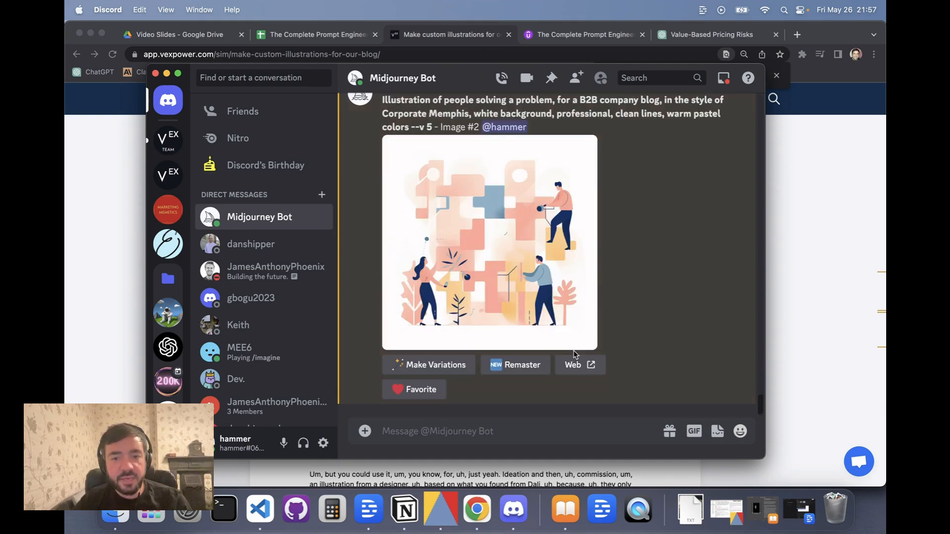
left_click(473, 434)
type("/")
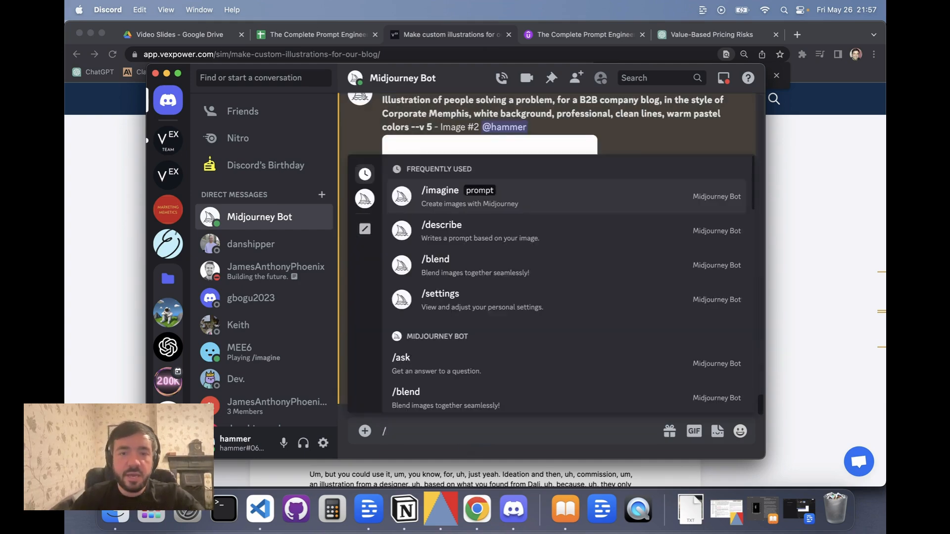
key("Return")
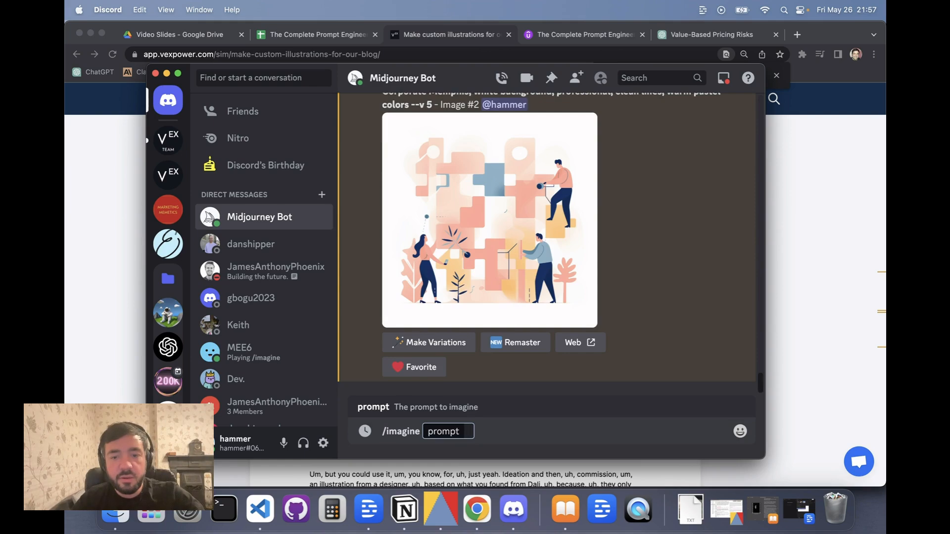
key("super+v")
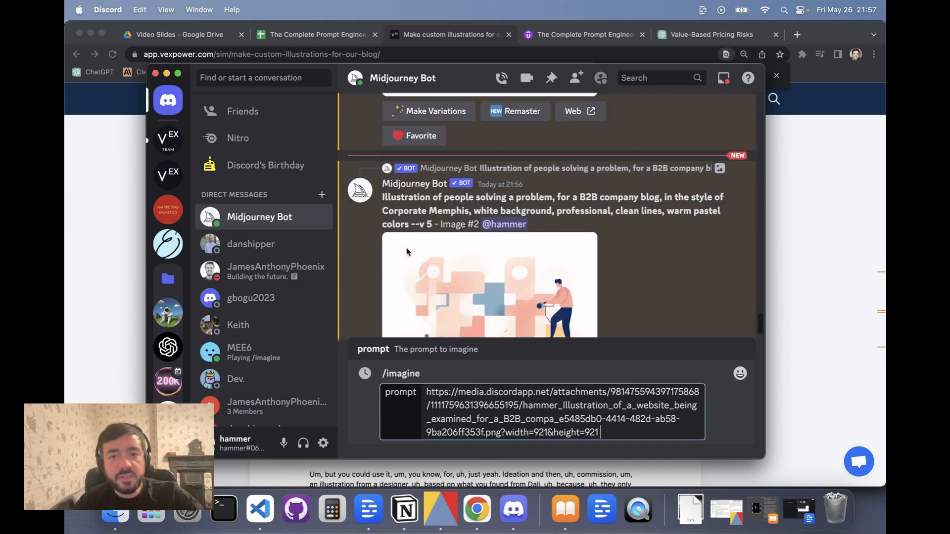
left_click_drag(382, 202, 410, 221)
scroll(409, 221, "down", 3)
left_click(613, 436)
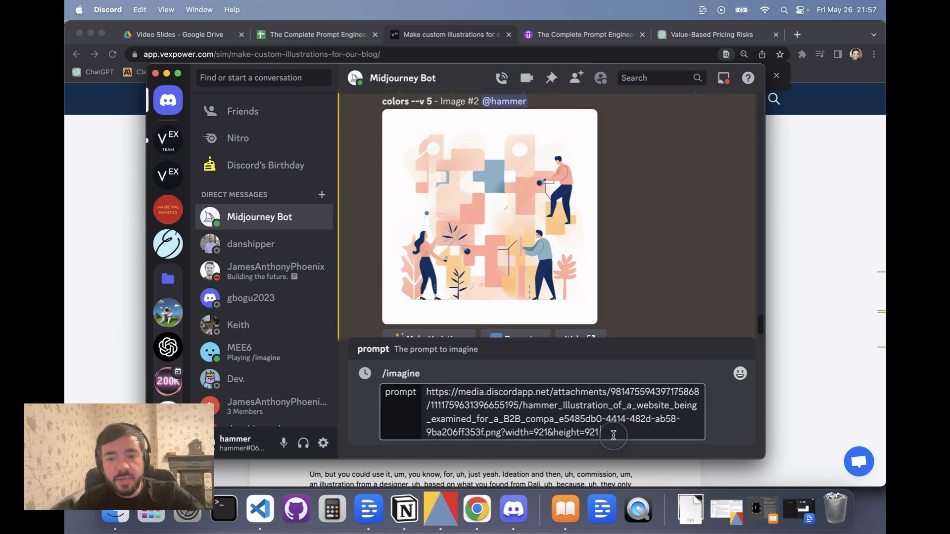
key("super+v")
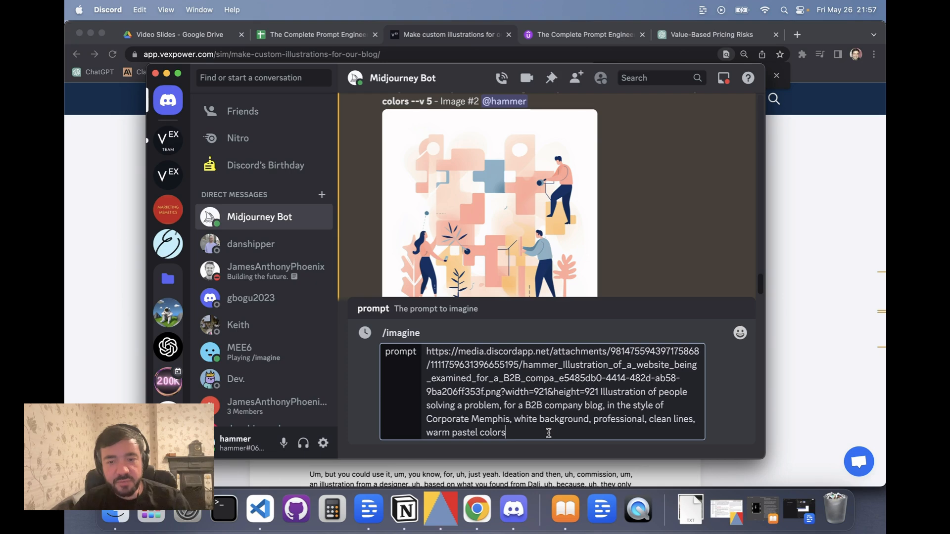
key("Return")
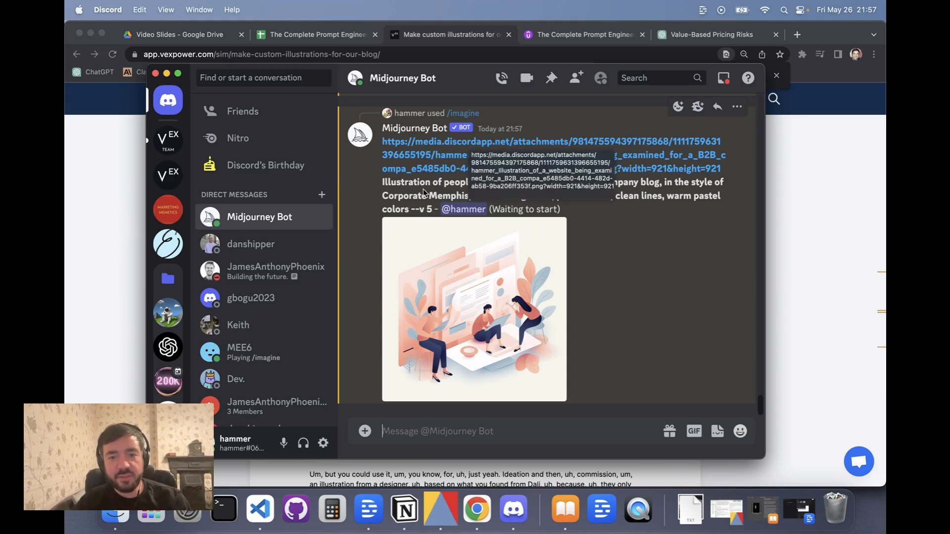
Inspect the reference image of the new job in the enlarged viewer, then close it.
scroll(646, 262, "up", 1)
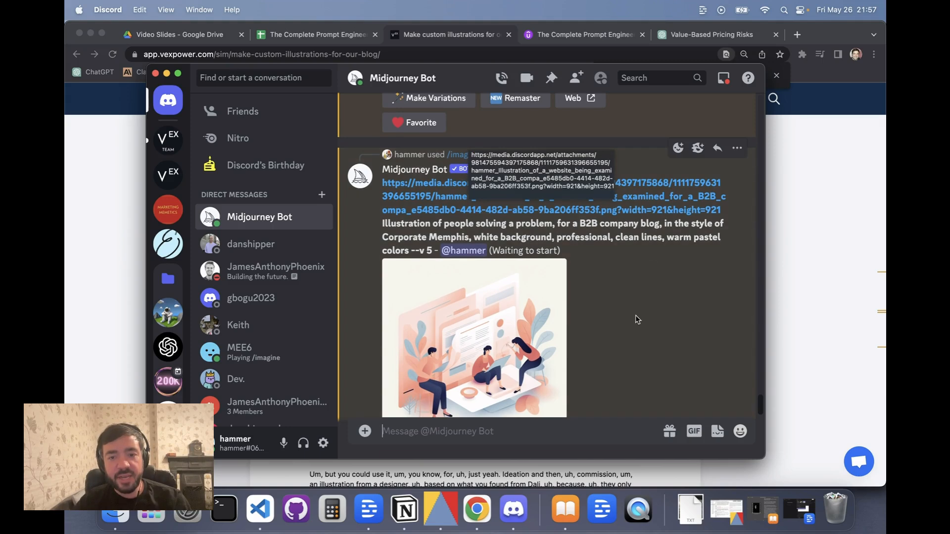
scroll(635, 316, "down", 1)
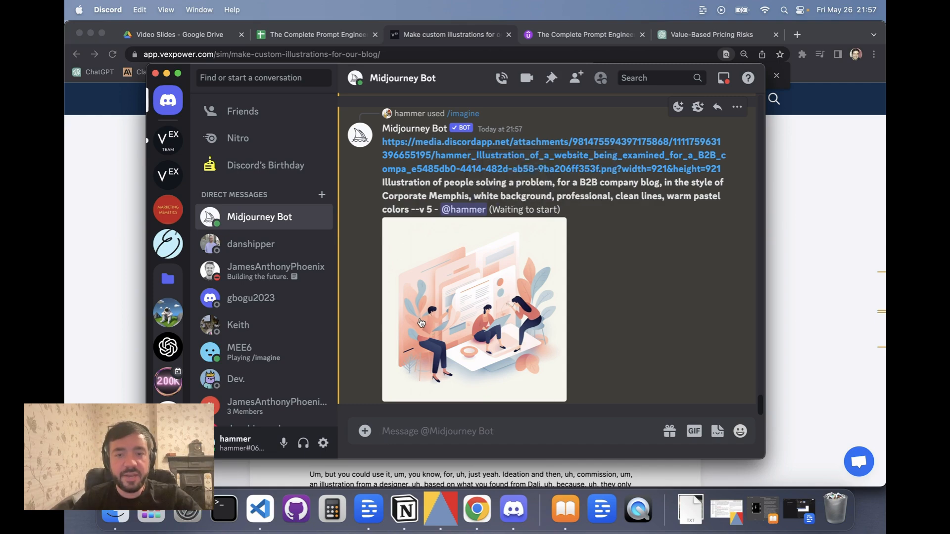
right_click(422, 159)
mouse_move(509, 224)
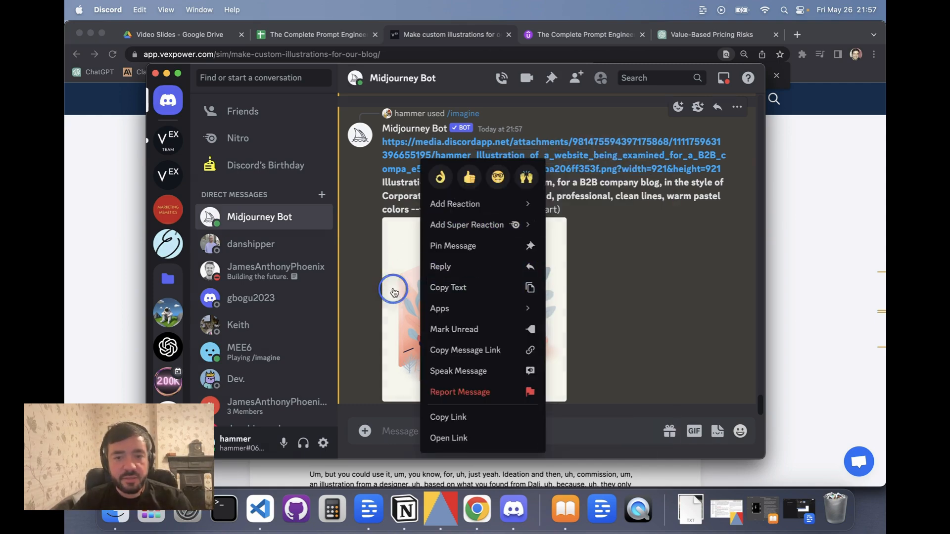
left_click(392, 288)
right_click(458, 281)
left_click(488, 295)
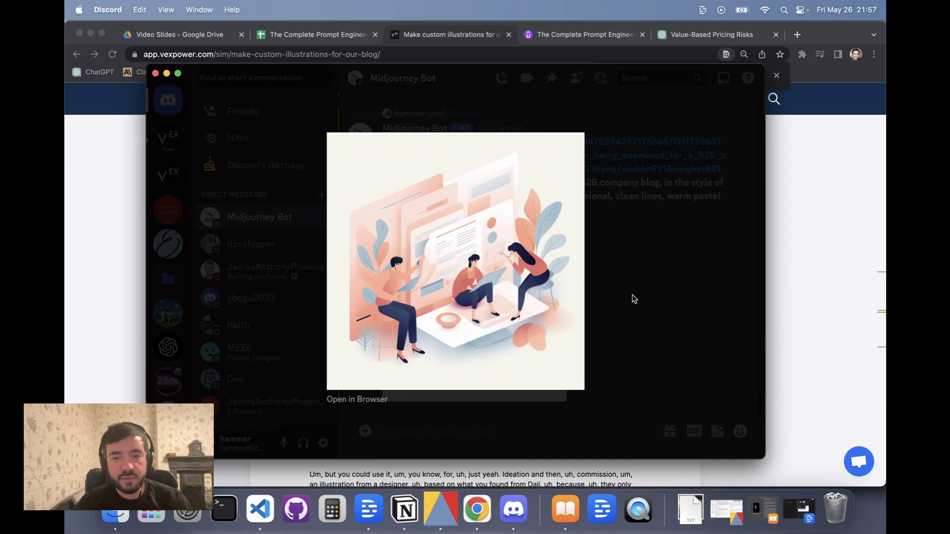
left_click(570, 203)
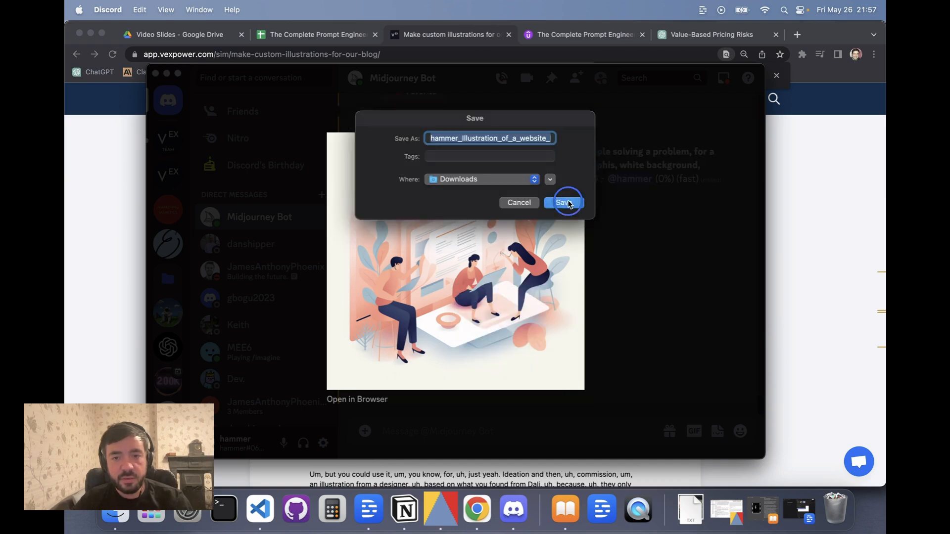
left_click(619, 299)
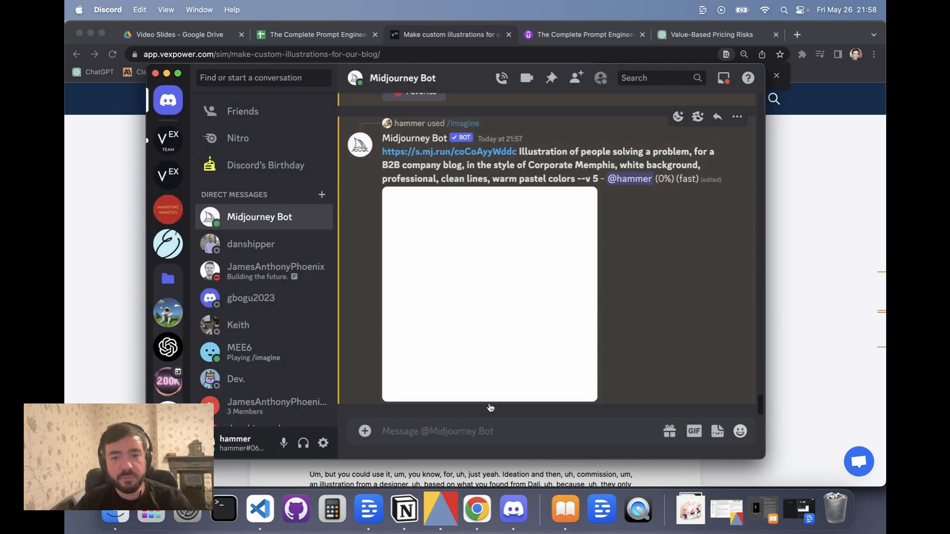
Run /describe on the downloaded website-being-examined upscale PNG from the Downloads folder.
left_click(458, 425)
type("/")
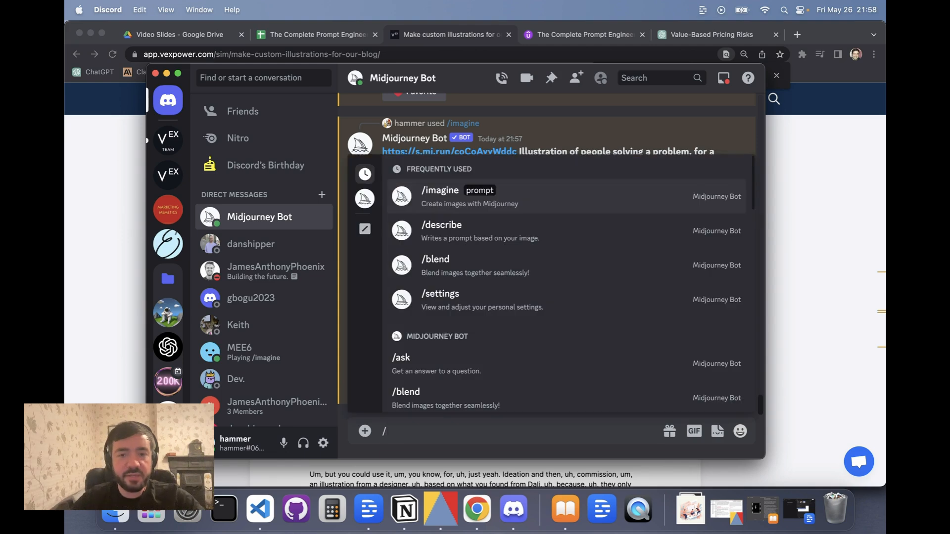
key("Down")
key("Return")
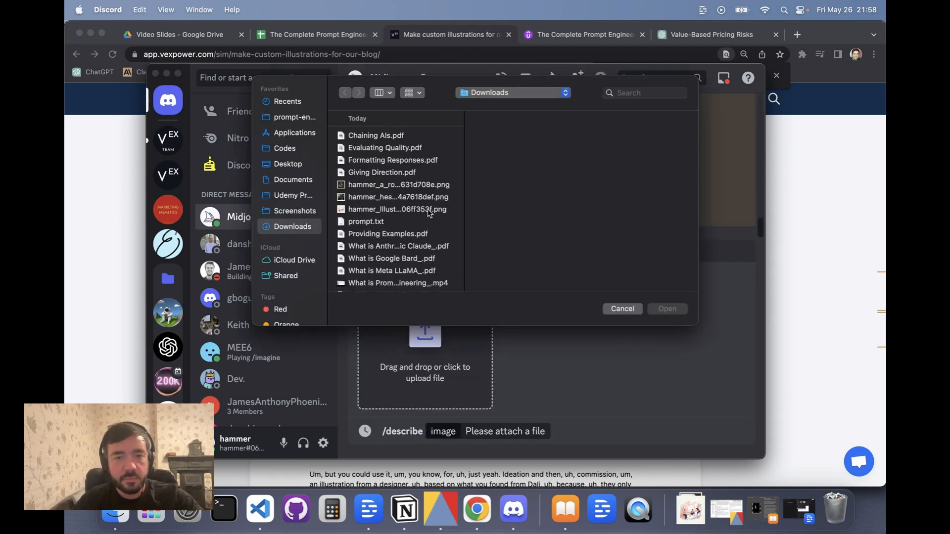
left_click(395, 185)
key("Down")
key("Down")
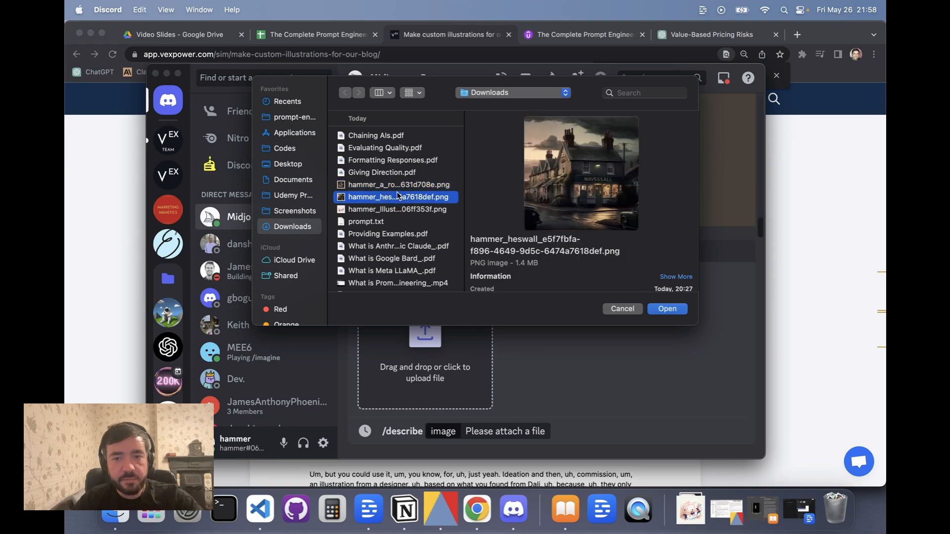
key("Return")
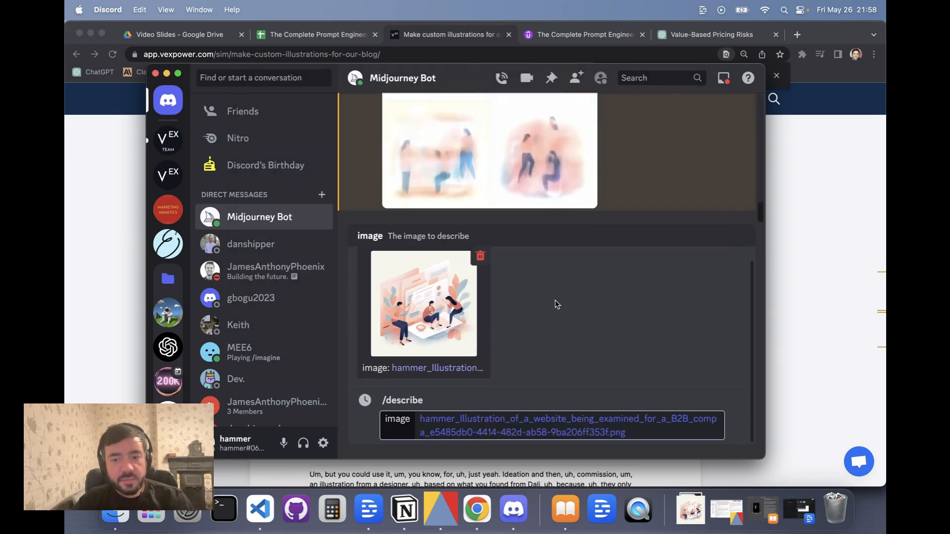
key("Return")
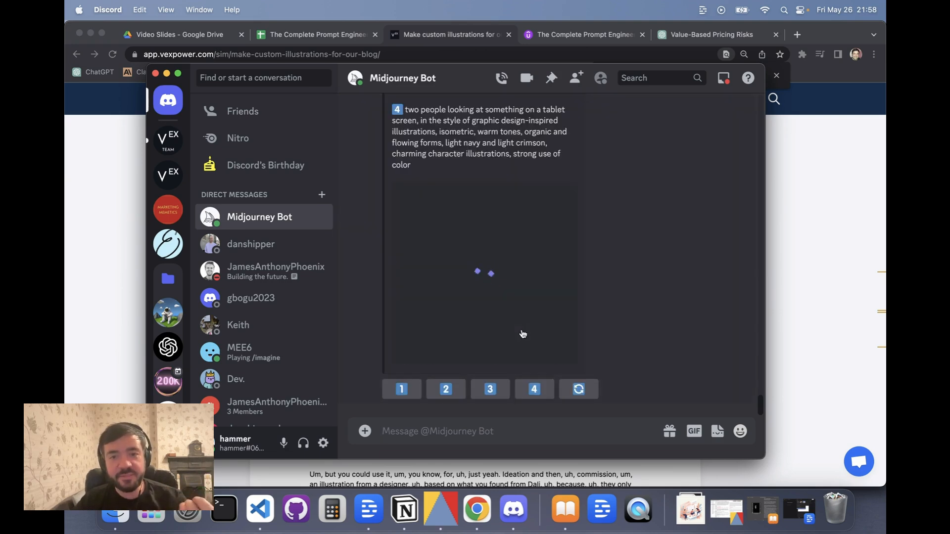
Read the four described prompts, highlighting style terms such as isometric and charming character illustrations.
scroll(617, 225, "up", 5)
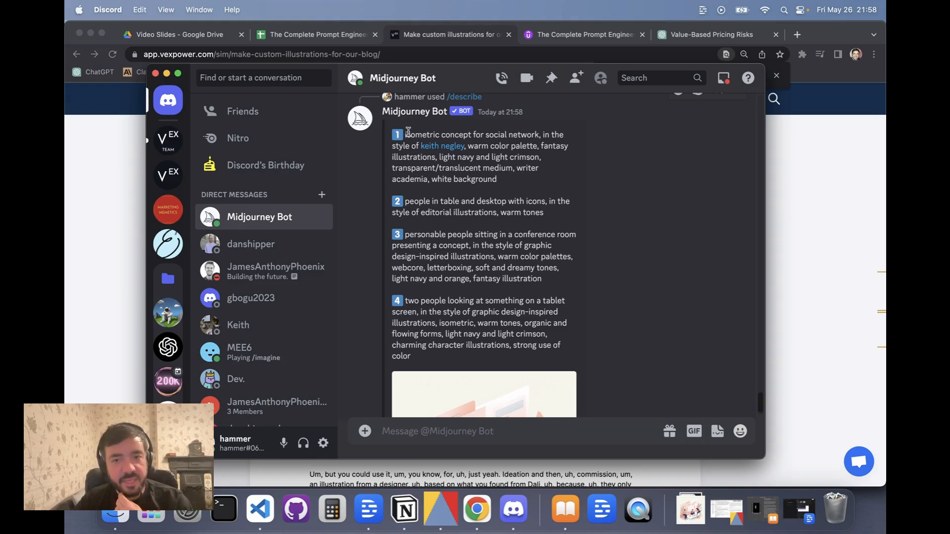
scroll(433, 249, "down", 3)
scroll(449, 324, "up", 5)
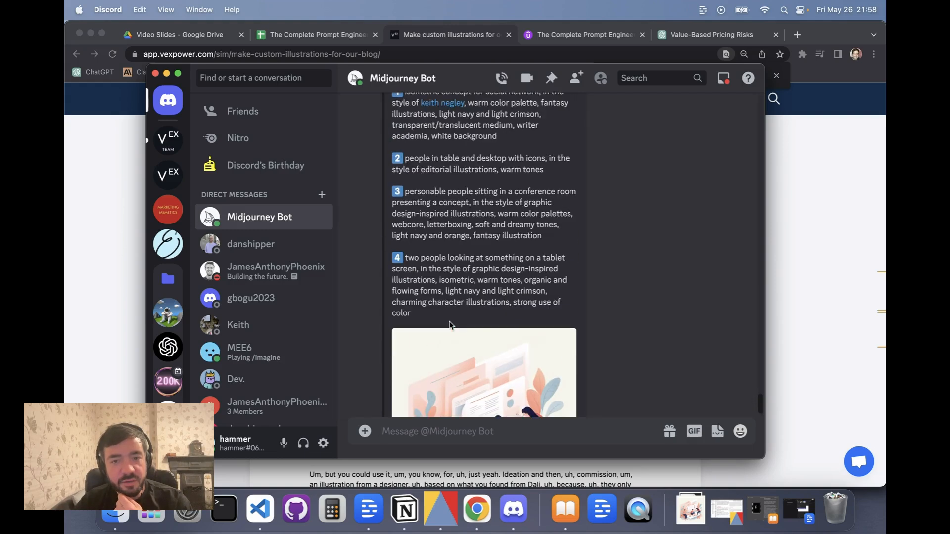
double_click(419, 174)
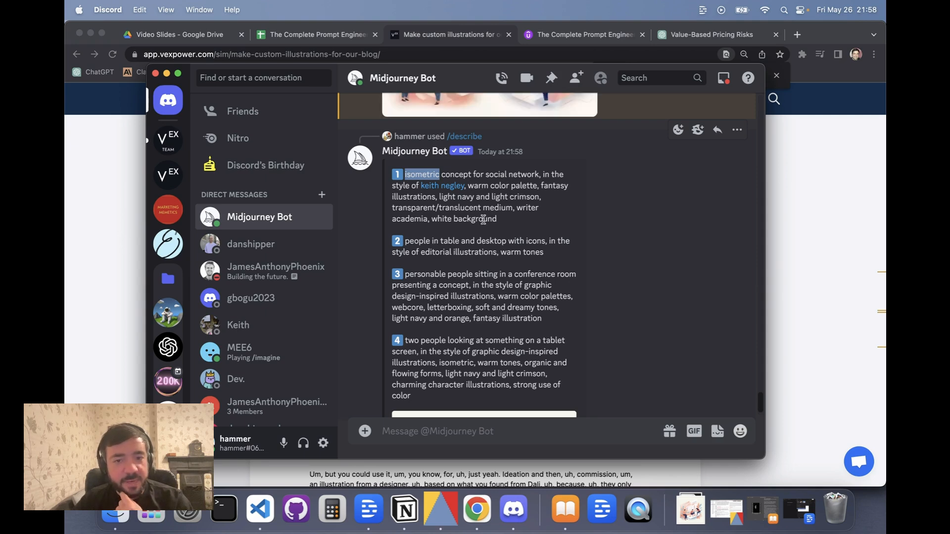
scroll(480, 222, "down", 2)
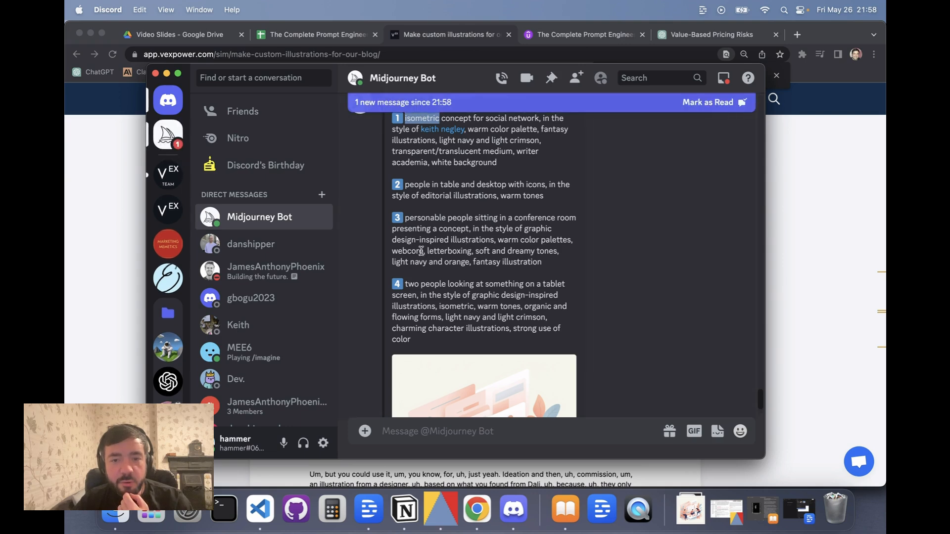
scroll(504, 258, "down", 4)
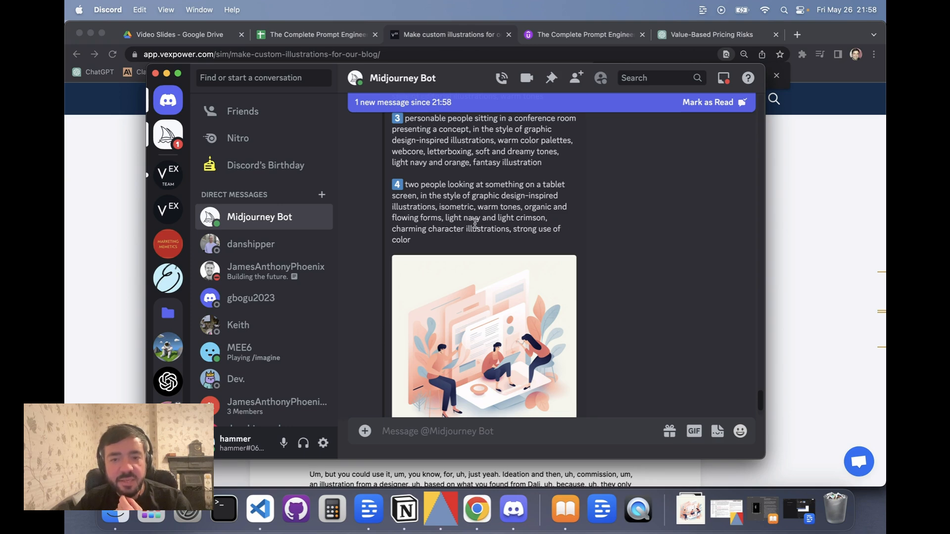
scroll(475, 223, "down", 1)
left_click(510, 200)
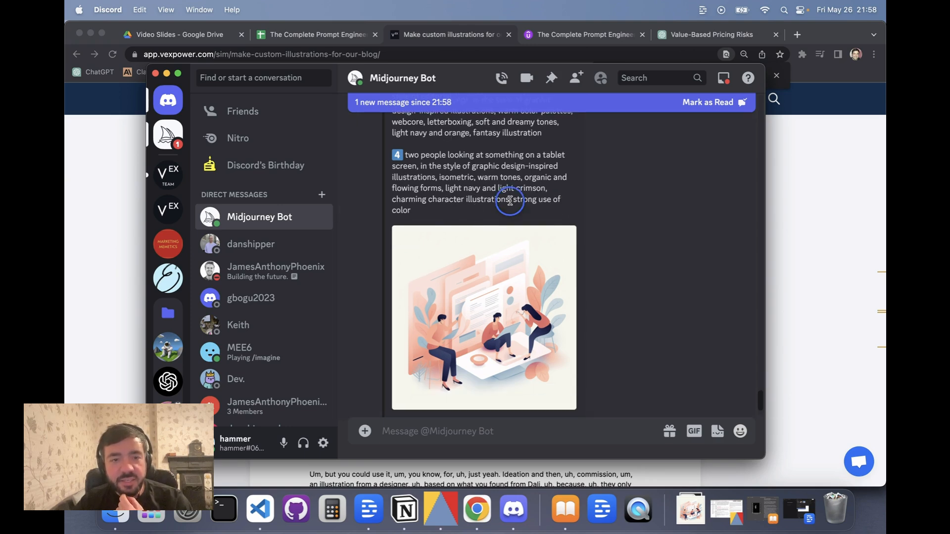
left_click_drag(510, 200, 393, 200)
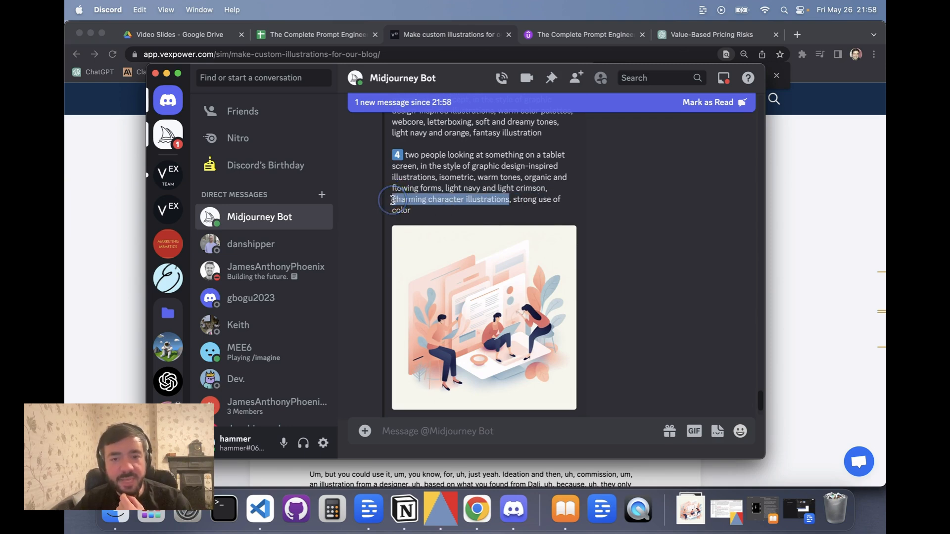
scroll(467, 193, "down", 2)
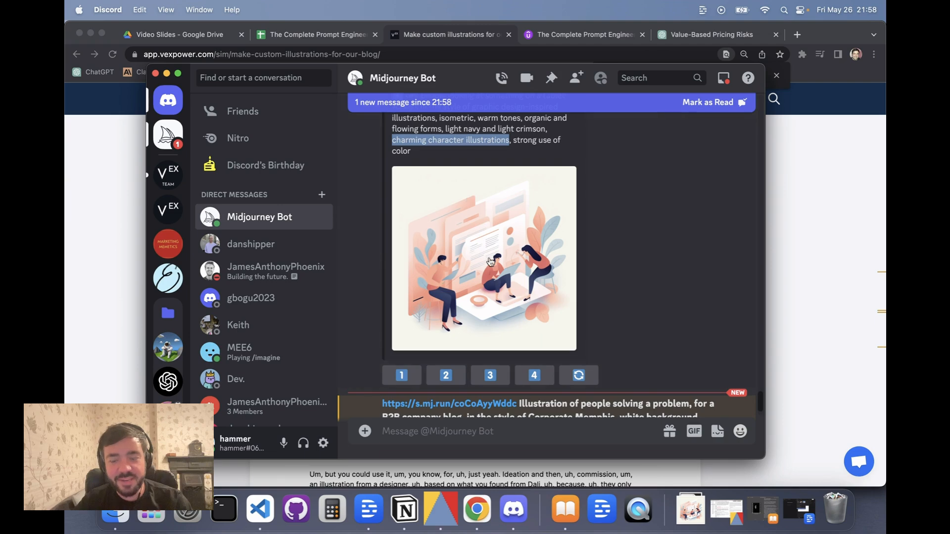
left_click(527, 140)
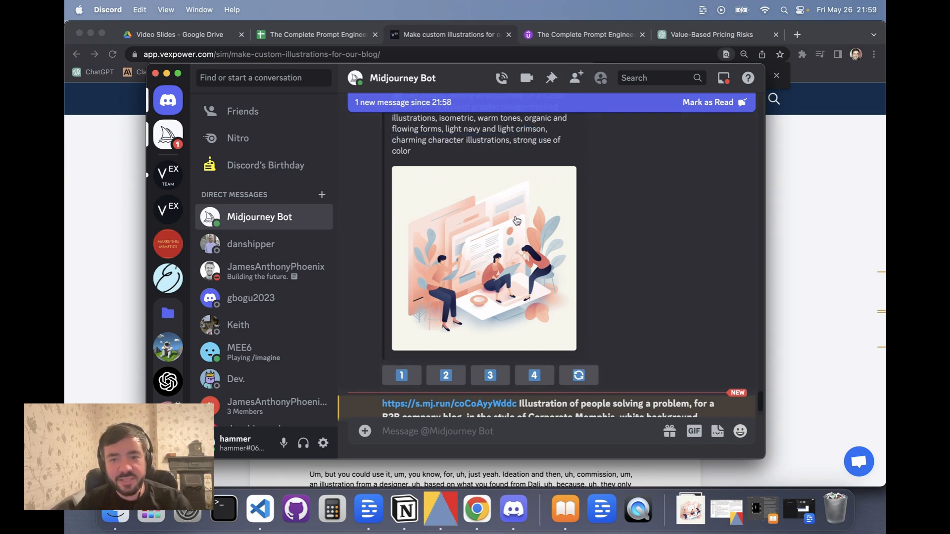
Review the new people-solving-a-problem grid generated with the image reference and its prompt text.
scroll(517, 219, "down", 3)
scroll(517, 220, "down", 3)
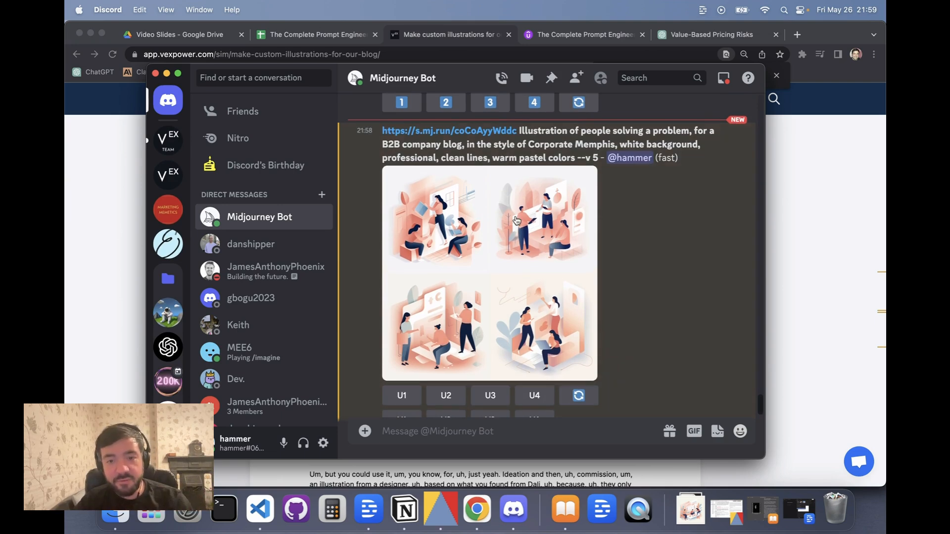
scroll(517, 221, "up", 2)
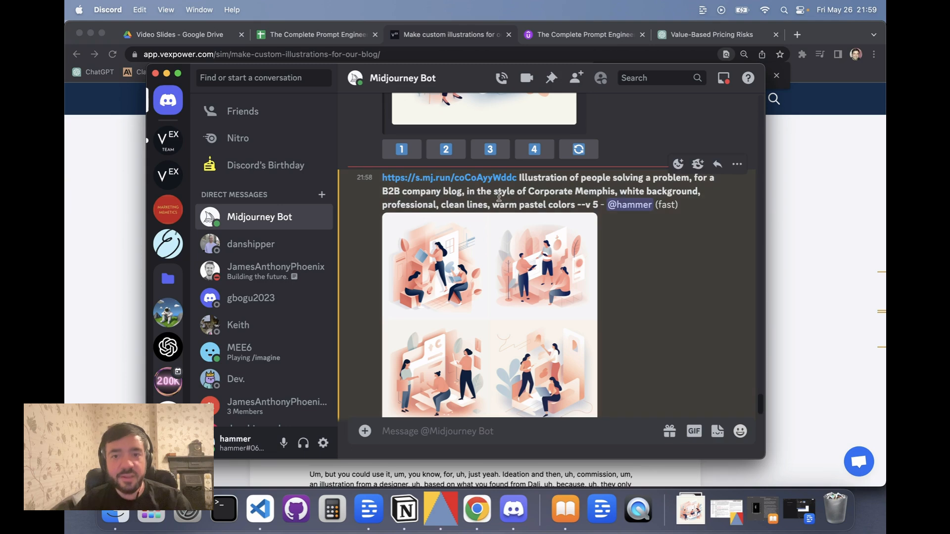
scroll(502, 182, "up", 10)
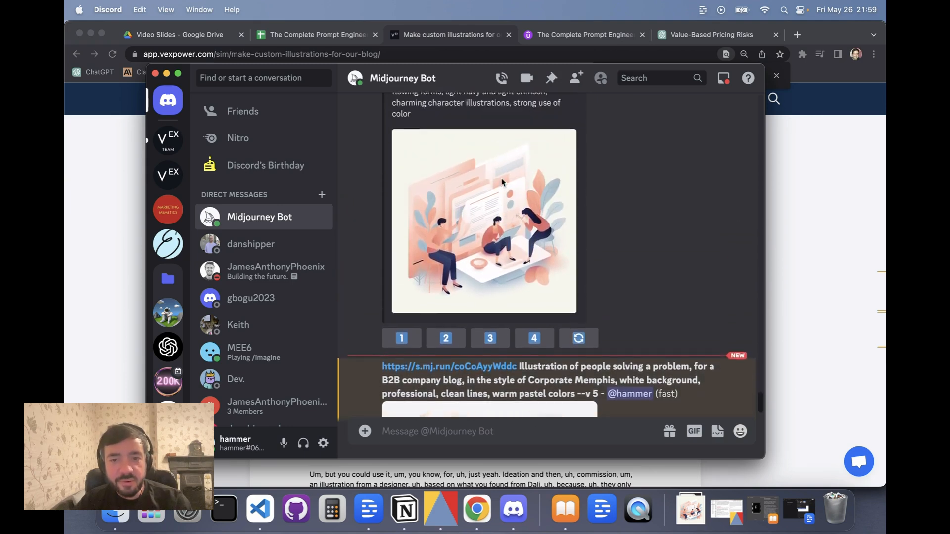
scroll(502, 182, "up", 3)
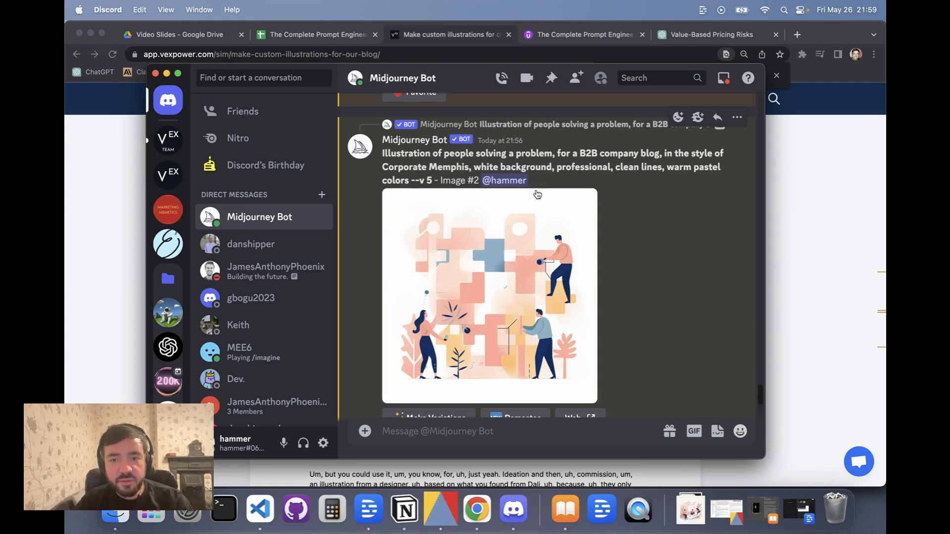
scroll(536, 191, "down", 10)
scroll(537, 193, "down", 15)
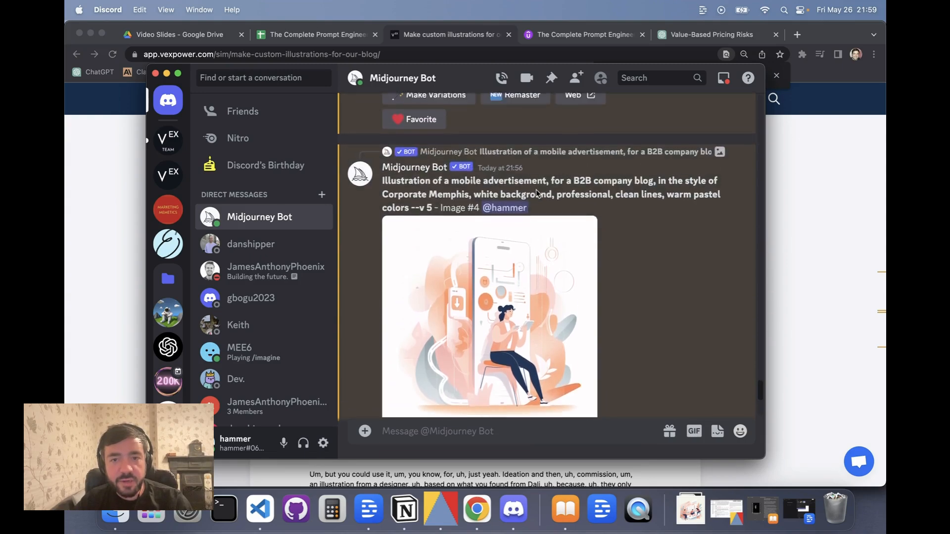
scroll(538, 192, "down", 6)
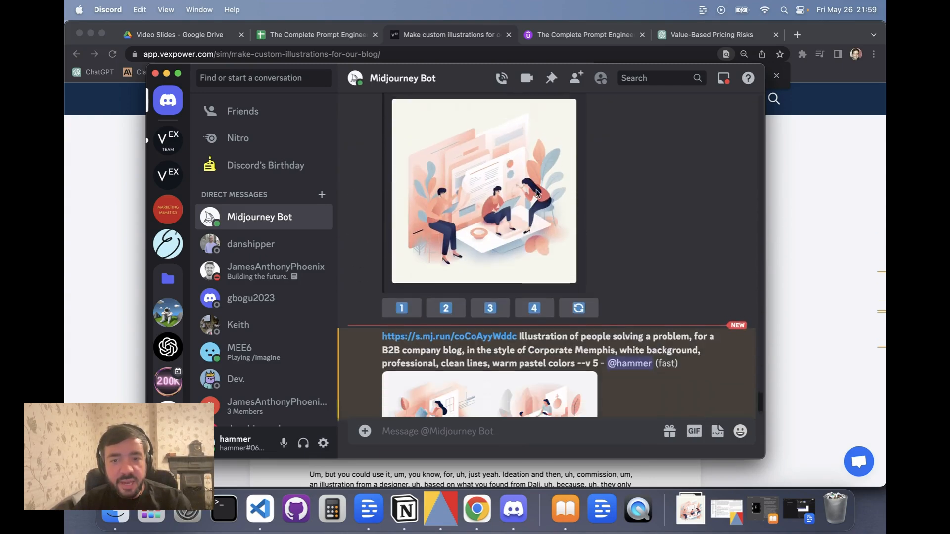
scroll(515, 209, "down", 3)
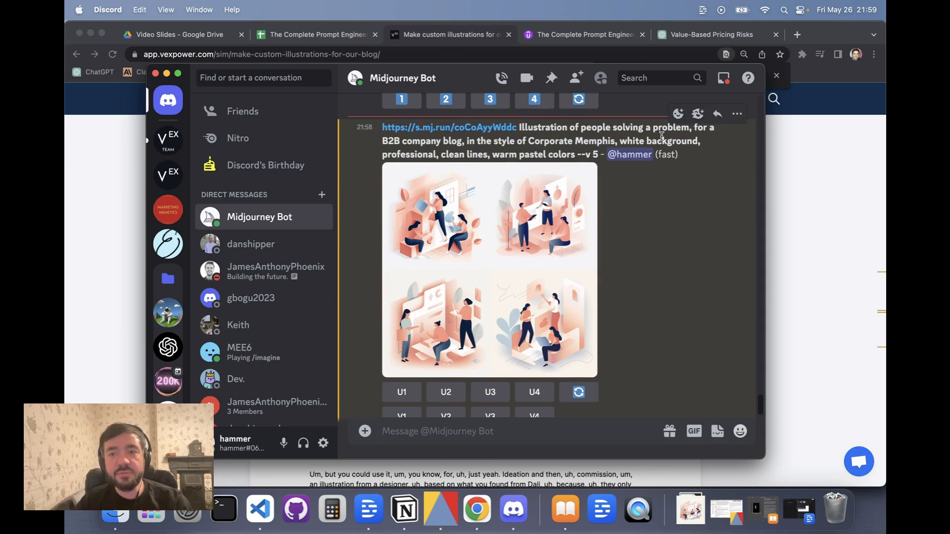
left_click_drag(690, 132, 519, 132)
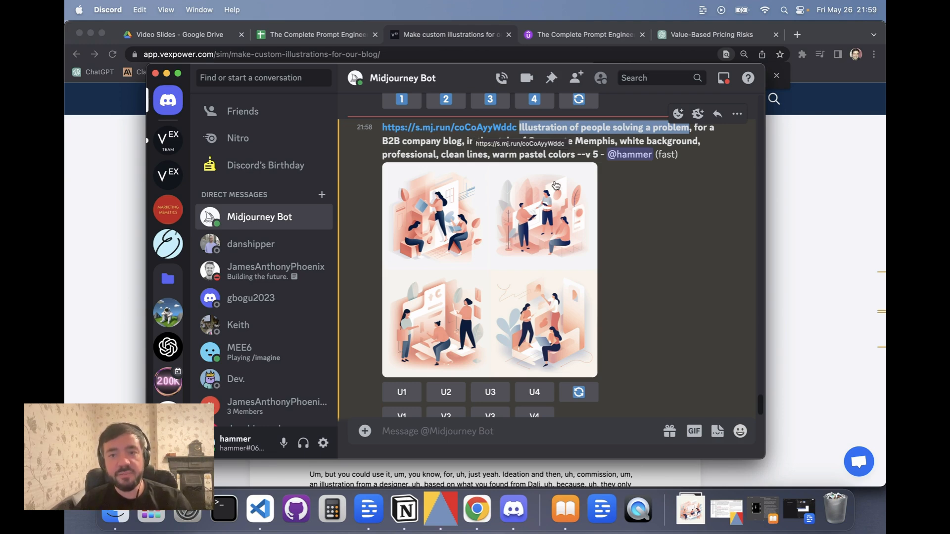
left_click(578, 143)
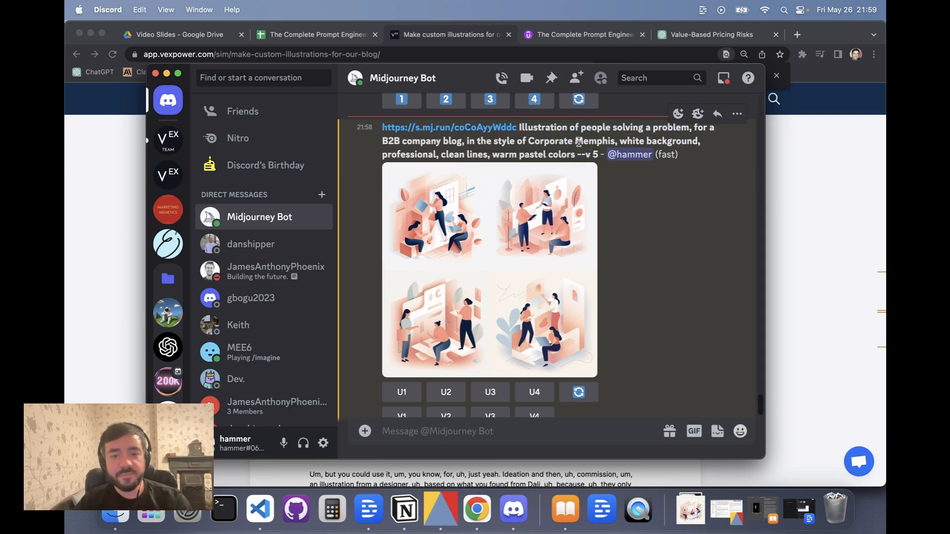